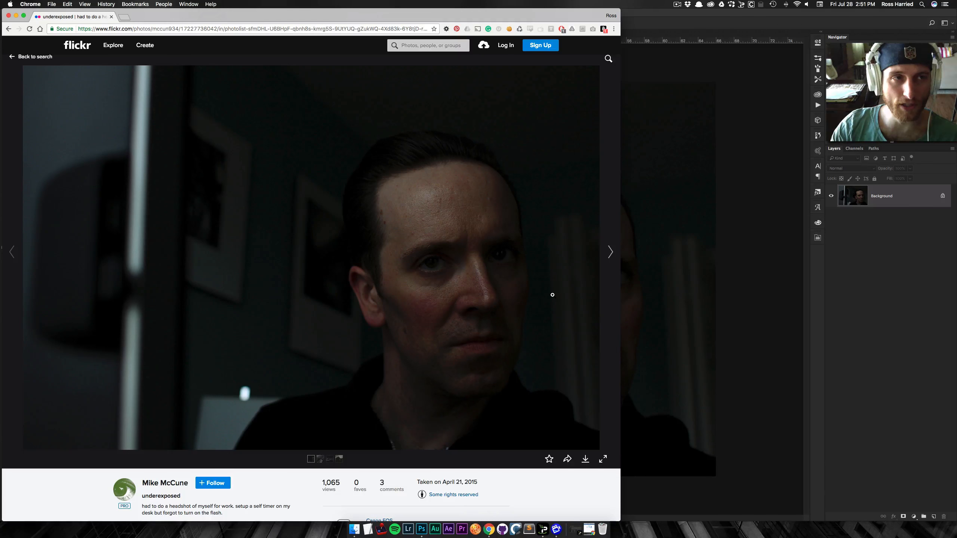
Switch from the Flickr page to Photoshop and duplicate the Background layer of the underexposed portrait
scroll(389, 324, down, 1)
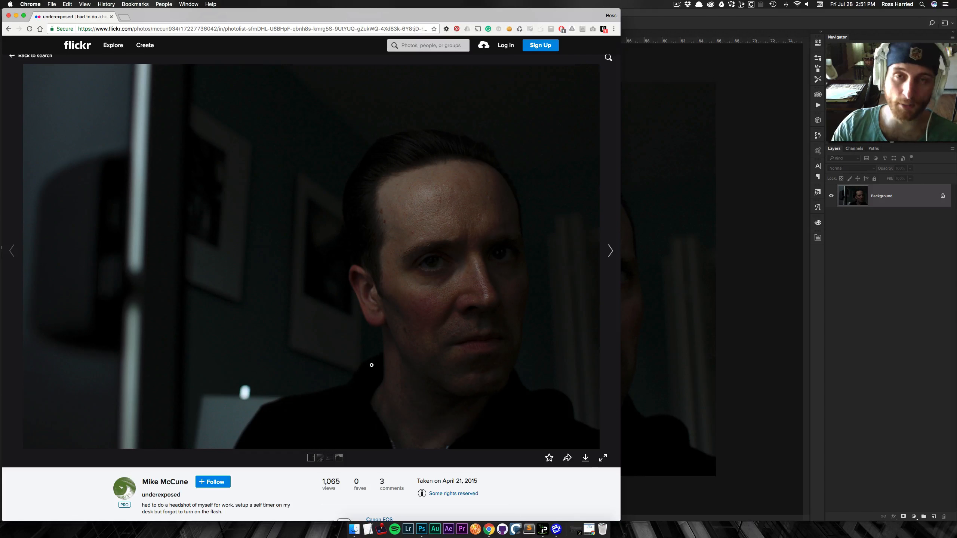
click(711, 360)
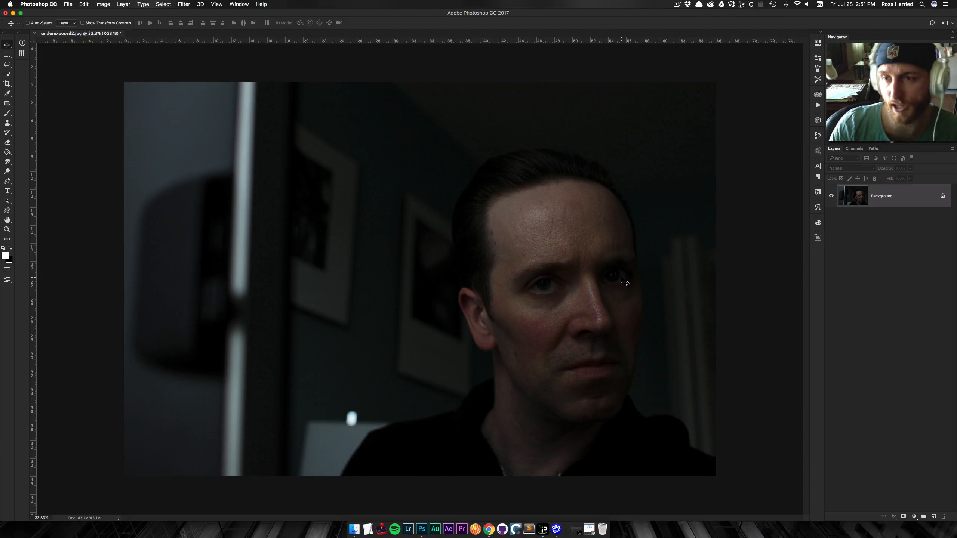
key(super+j)
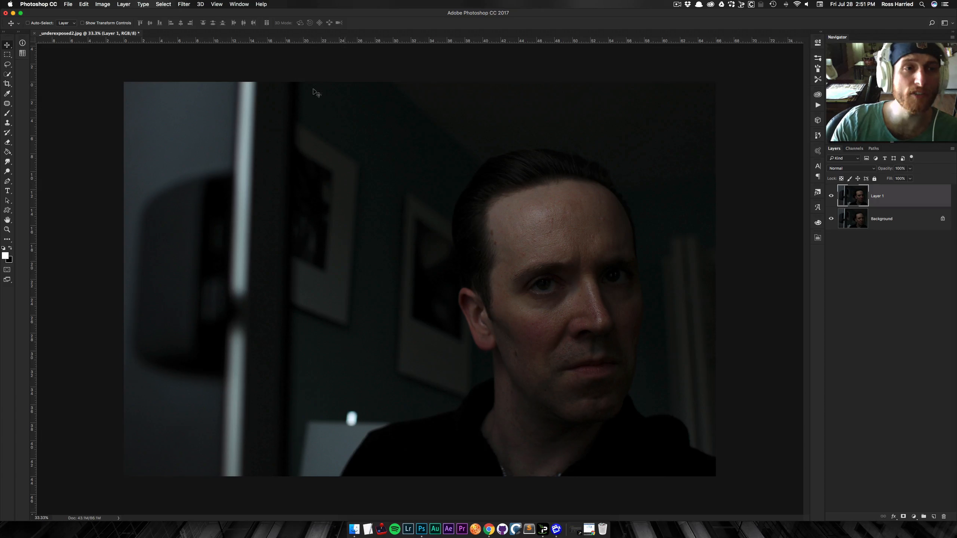
Open the Camera Raw Filter on the duplicated layer and set Exposure to +2.80, Contrast to +17 and Shadows to +49
click(184, 4)
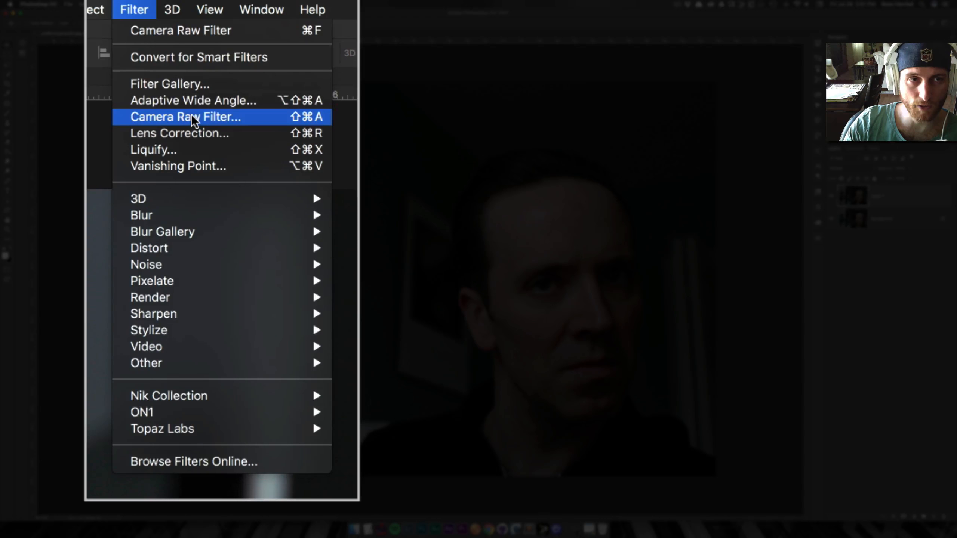
click(191, 114)
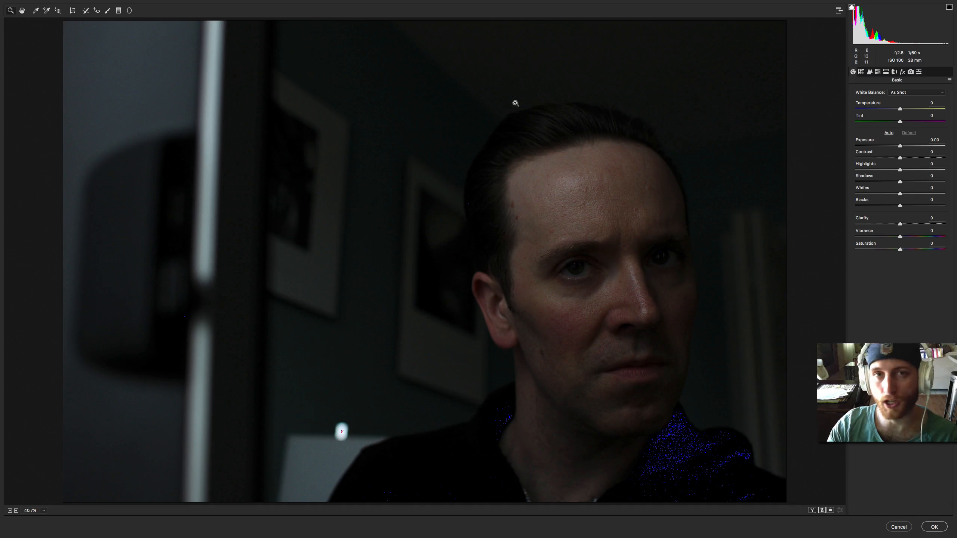
drag(914, 145, 925, 147)
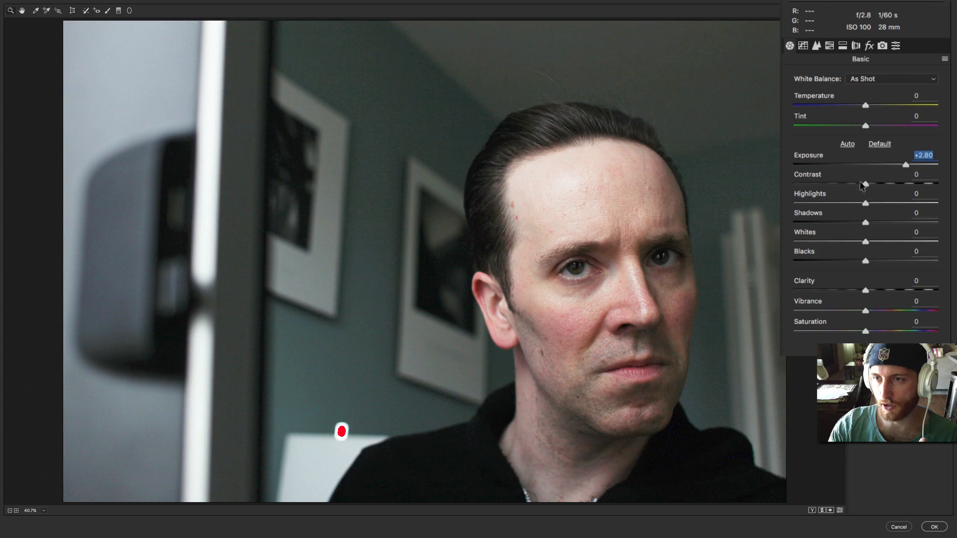
drag(866, 185, 878, 185)
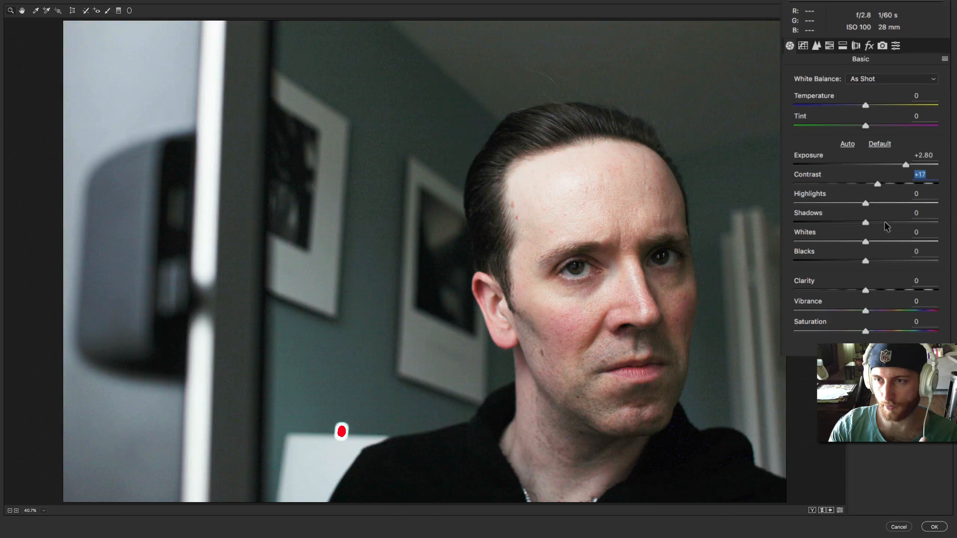
drag(886, 224, 901, 223)
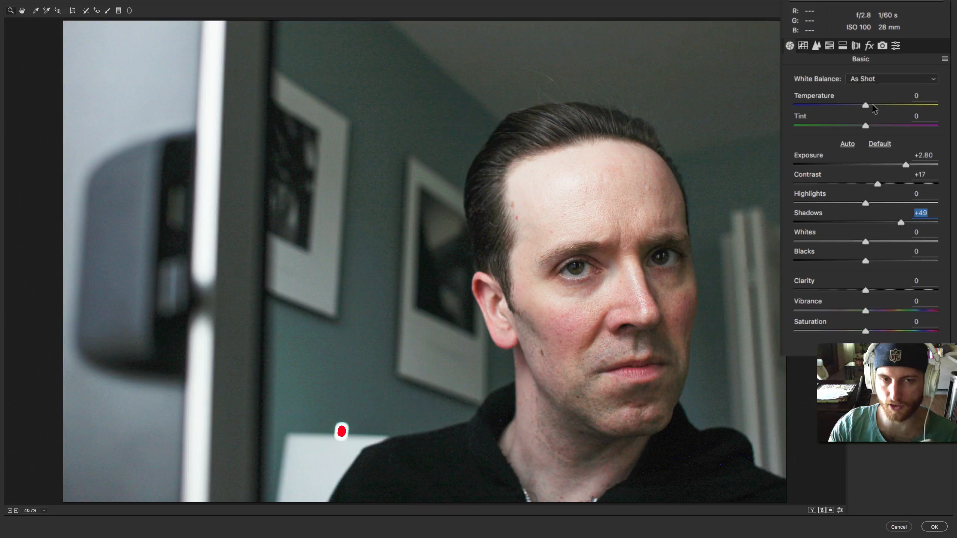
Warm the Temperature to +35, lower Highlights to -74 and set Exposure to +2.50
drag(872, 105, 892, 107)
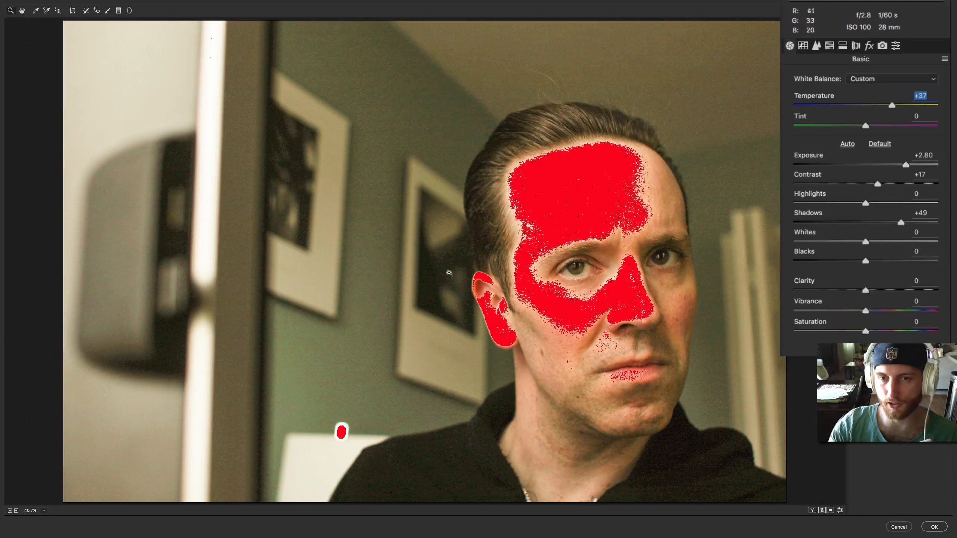
drag(866, 203, 812, 203)
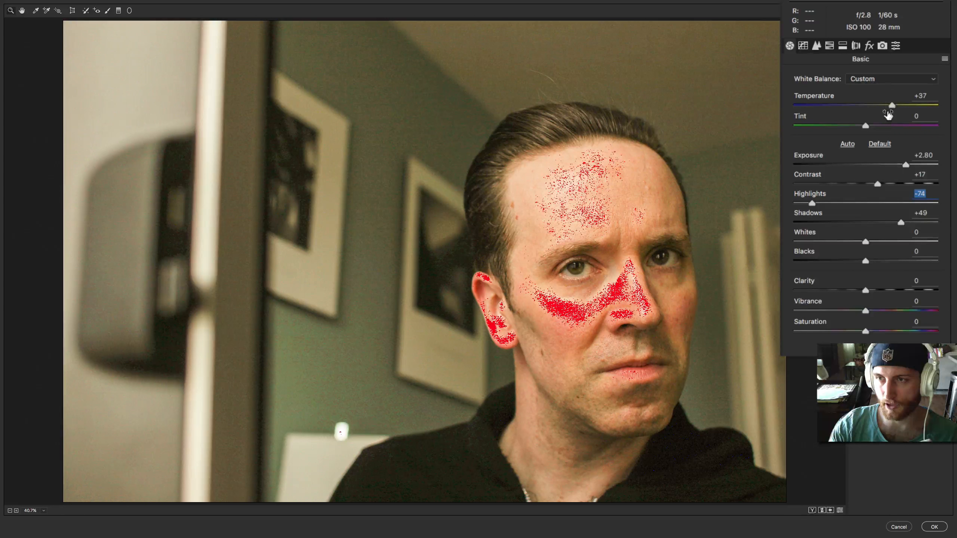
drag(888, 108, 887, 108)
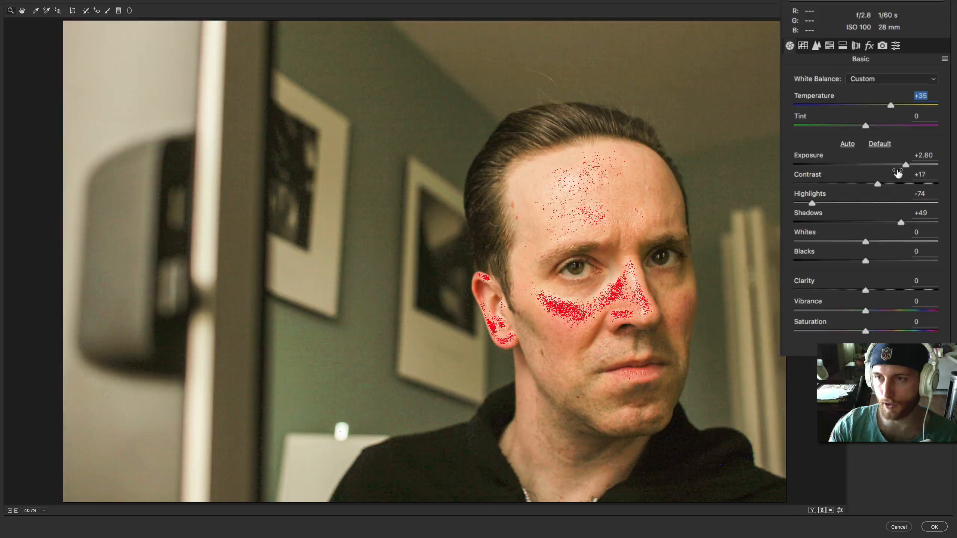
drag(905, 165, 902, 165)
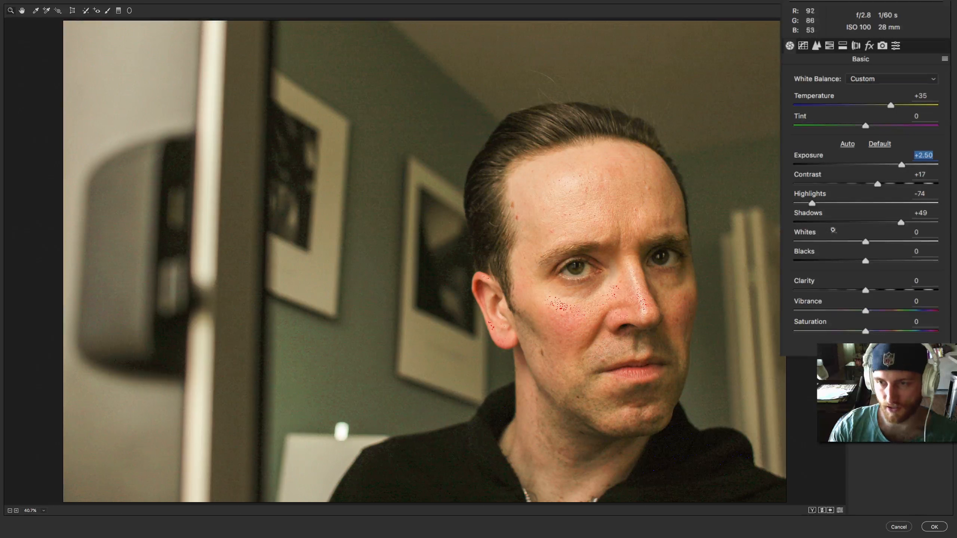
Apply noise reduction in the Detail settings with Luminance 23 and Color 31
click(816, 46)
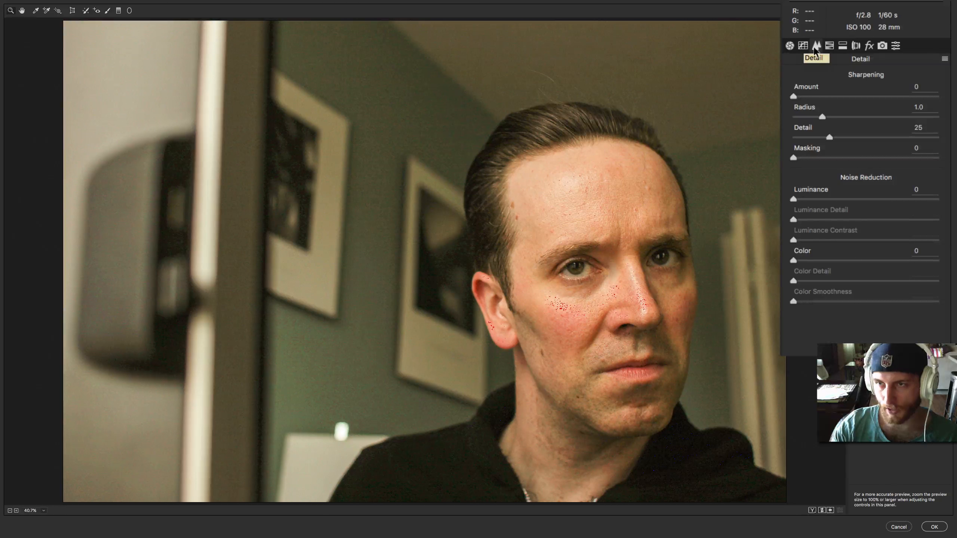
click(825, 199)
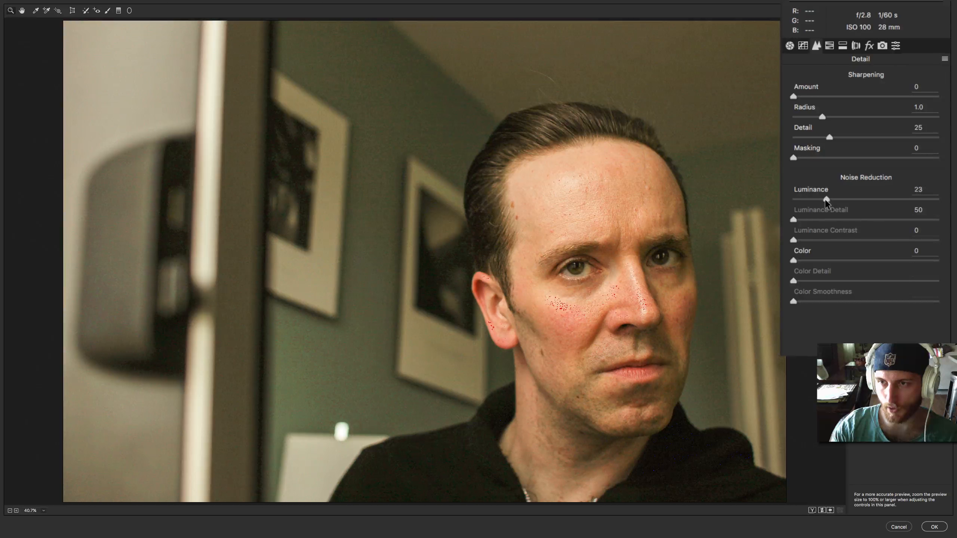
click(828, 261)
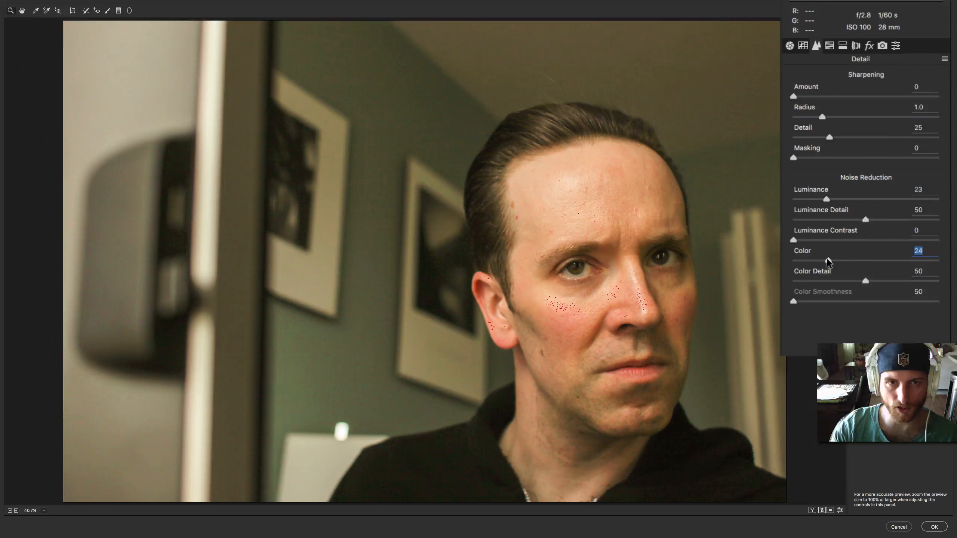
drag(828, 260, 839, 261)
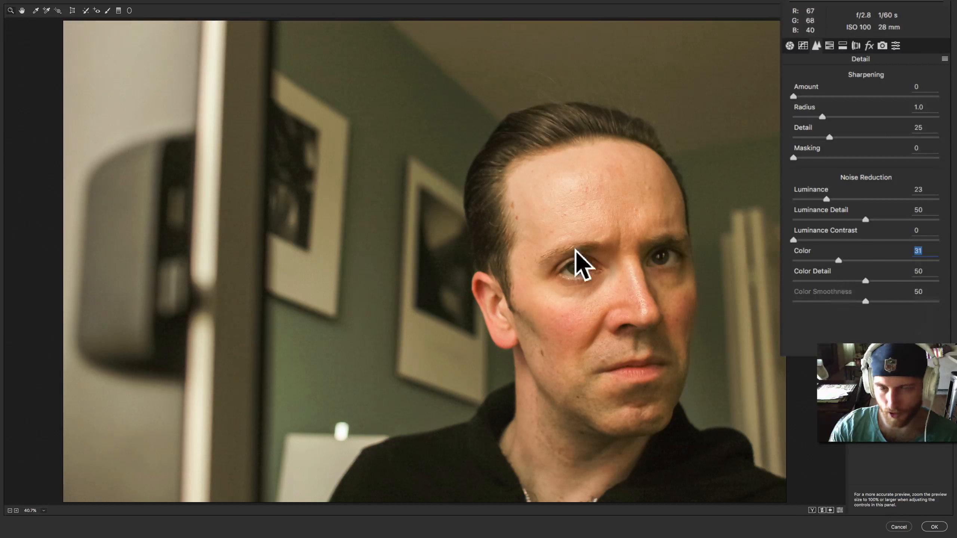
Zoom in on the portrait, readjust noise reduction to Luminance 26 and Color 25, and apply the filter
click(373, 127)
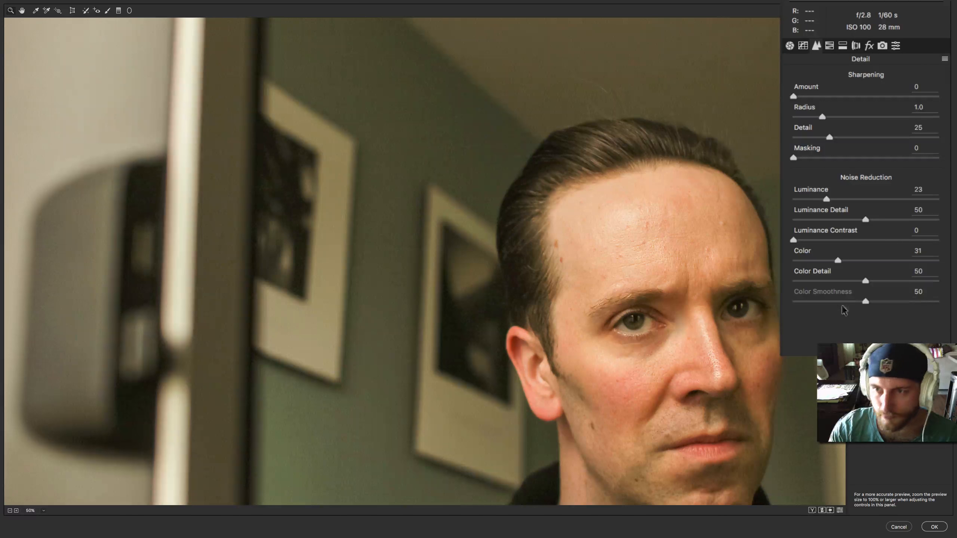
drag(837, 261, 794, 261)
mouse_move(819, 202)
mouse_down()
mouse_move(795, 199)
mouse_move(830, 196)
mouse_up()
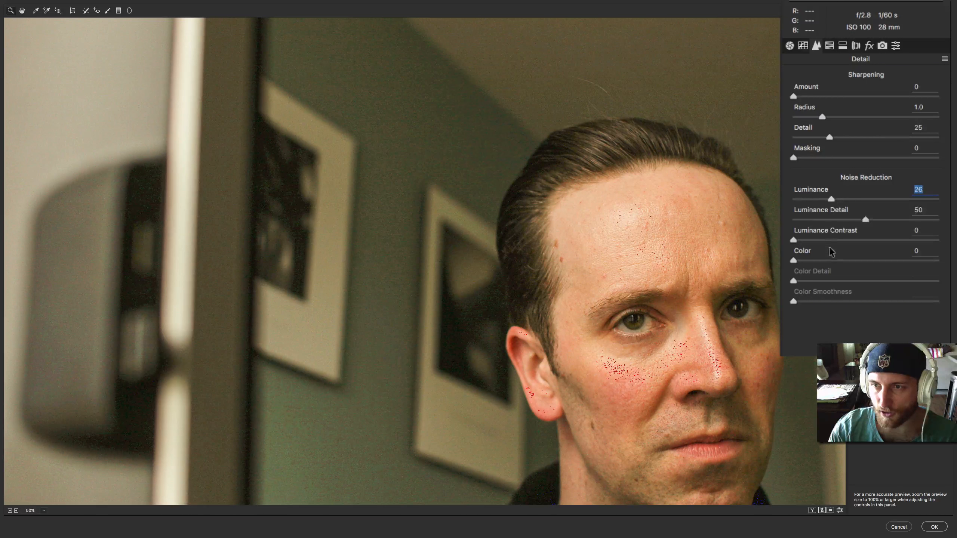
click(830, 261)
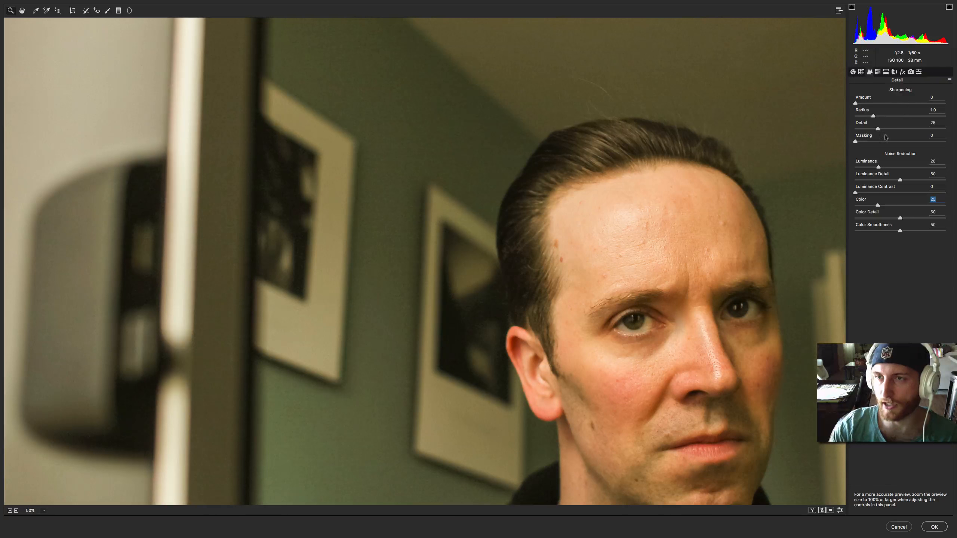
click(932, 527)
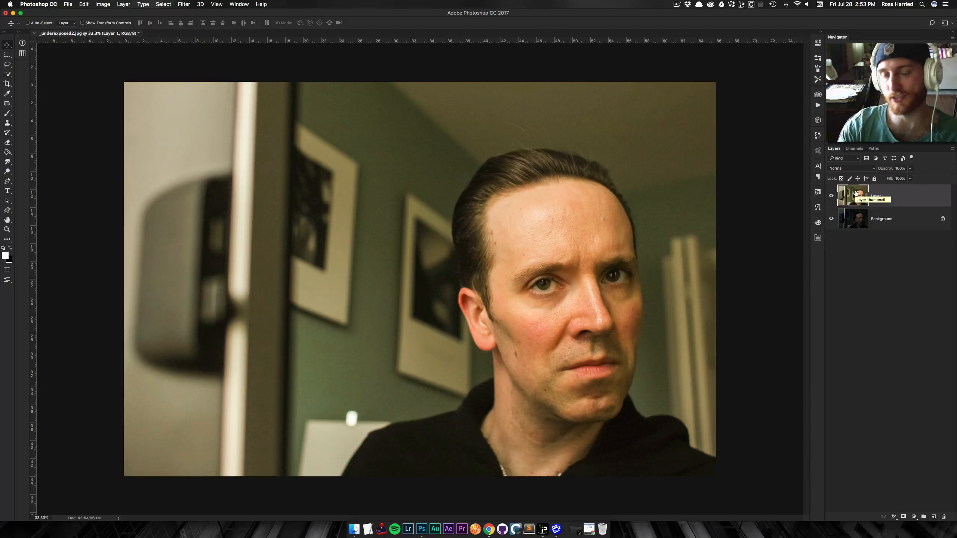
Set Layer 1's blend mode to Luminosity and add a Vibrance adjustment layer with Vibrance +80 and Saturation +78
click(851, 169)
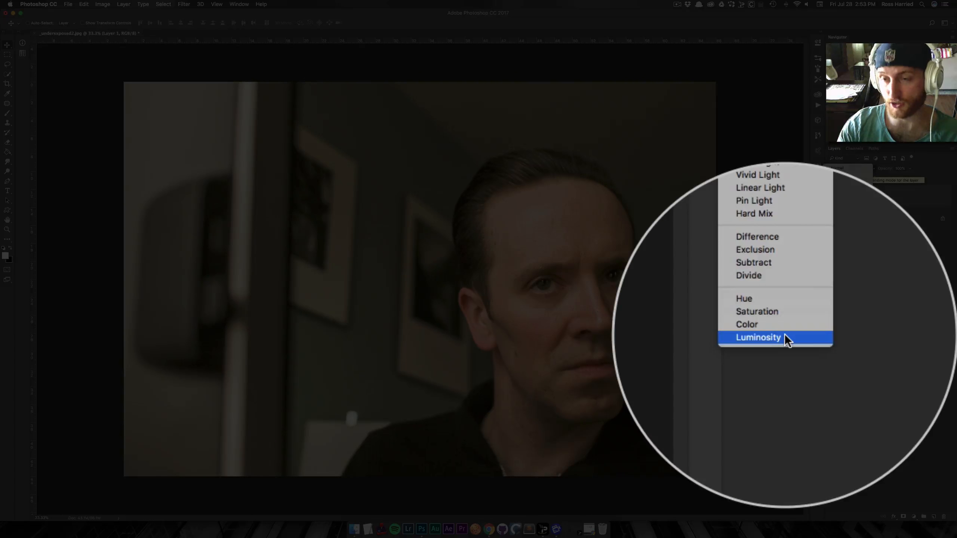
click(853, 338)
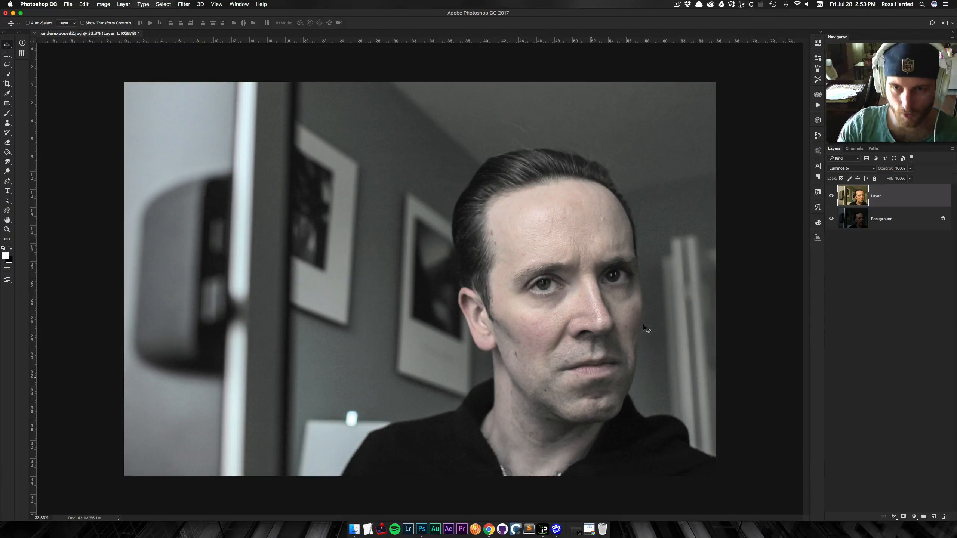
click(914, 520)
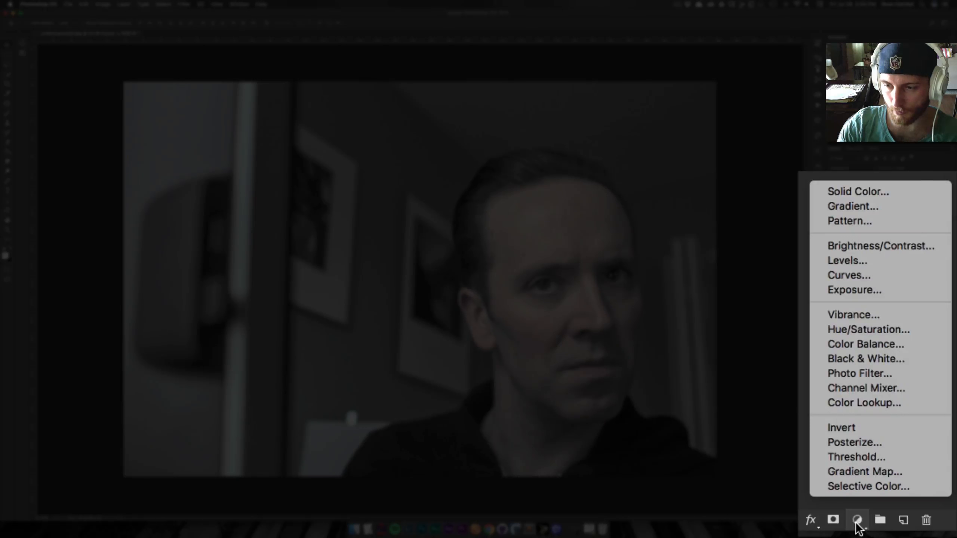
click(891, 314)
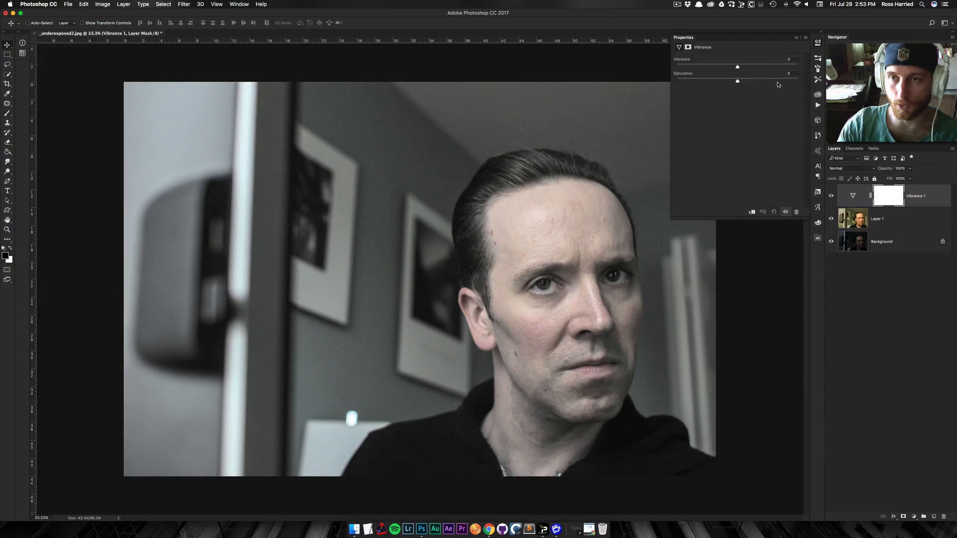
drag(738, 67, 801, 67)
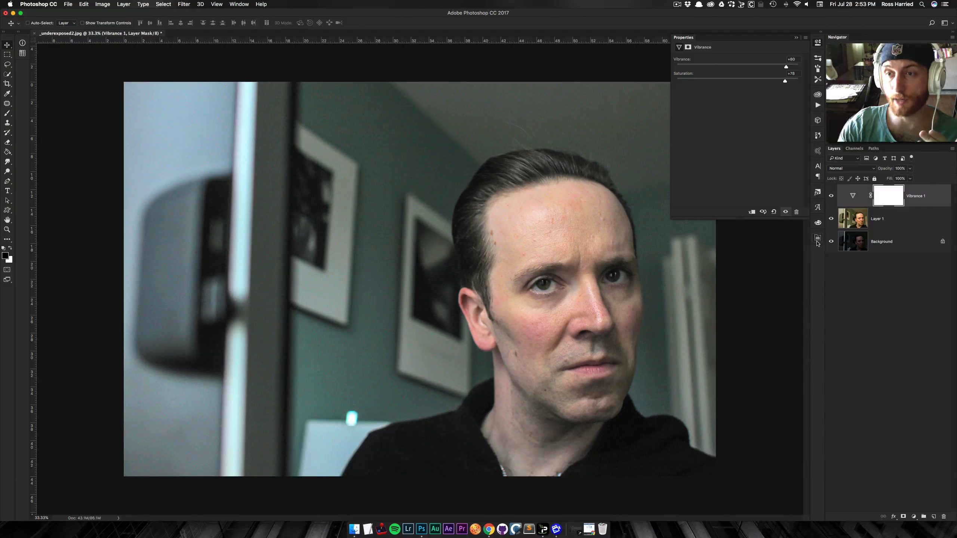
drag(831, 197, 831, 219)
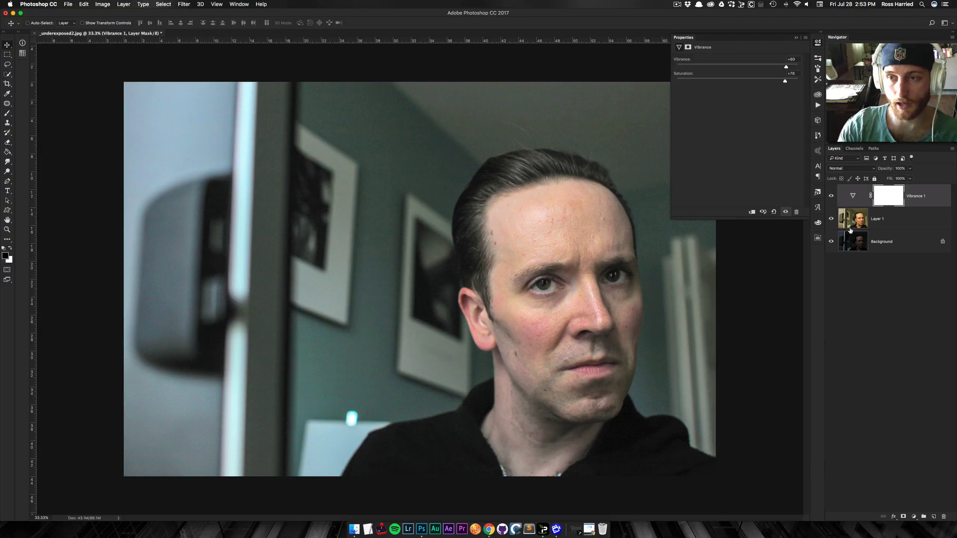
Duplicate Layer 1 and move the copy to the top of the layer stack, above the Vibrance layer
click(852, 223)
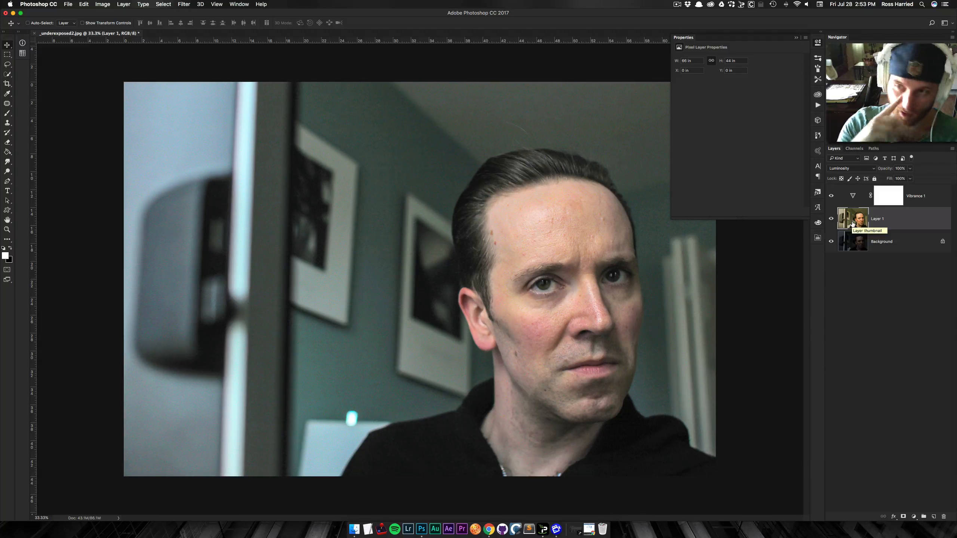
key(super+j)
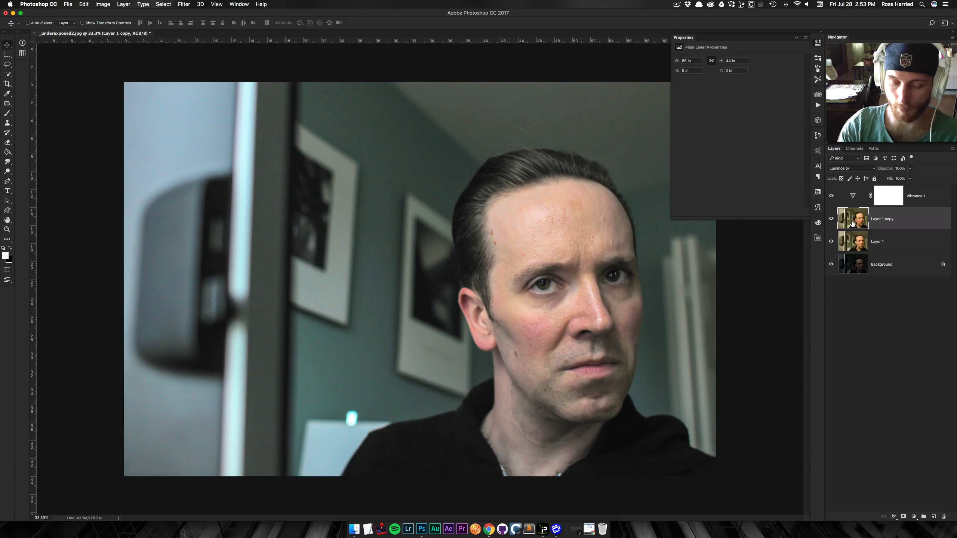
key(super+shift+bracketright)
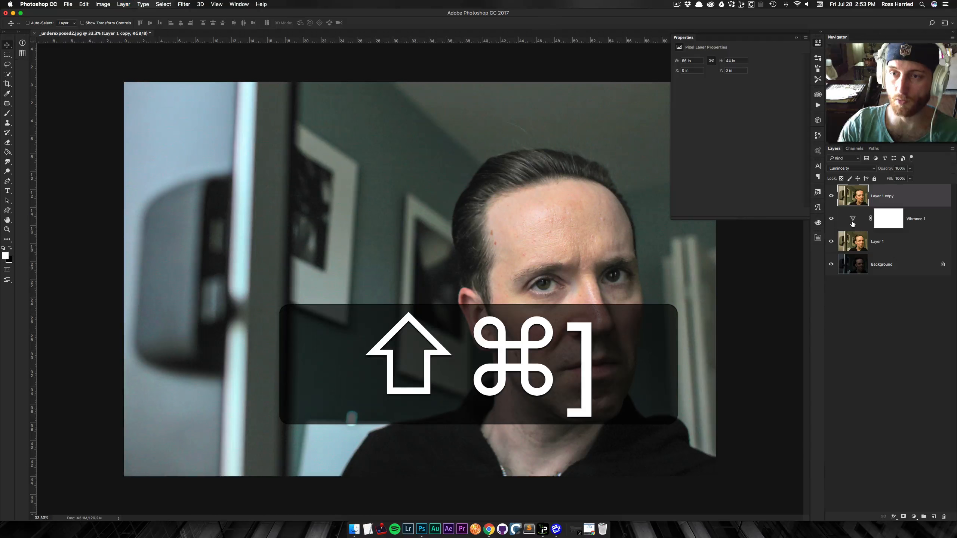
Set the top layer copy's blend mode to Color at 40% opacity and compare the image with and without it
click(847, 170)
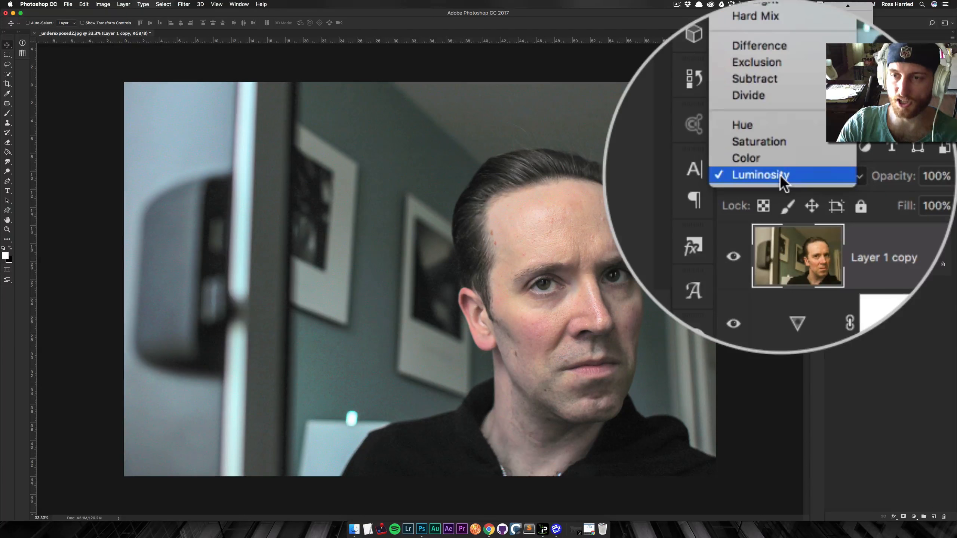
click(848, 166)
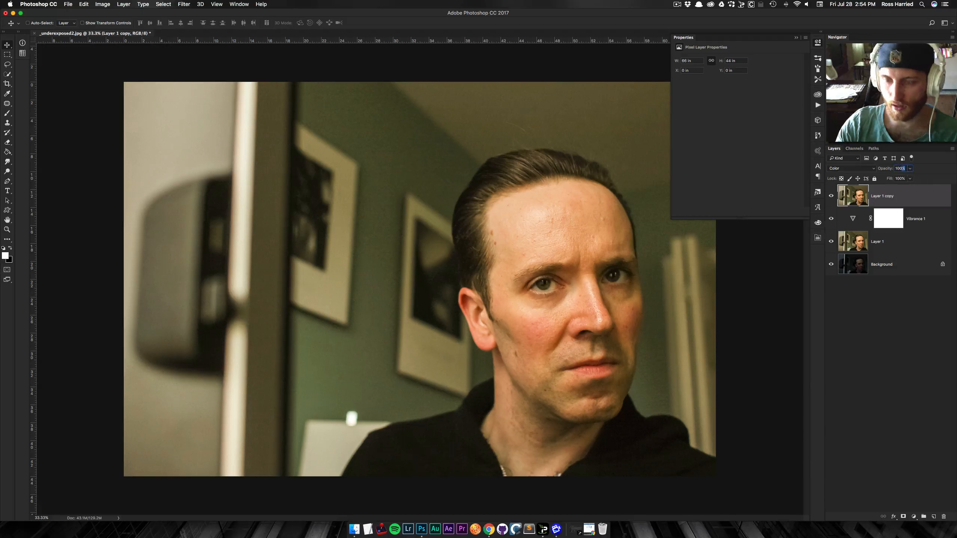
key(super+a)
text(40)
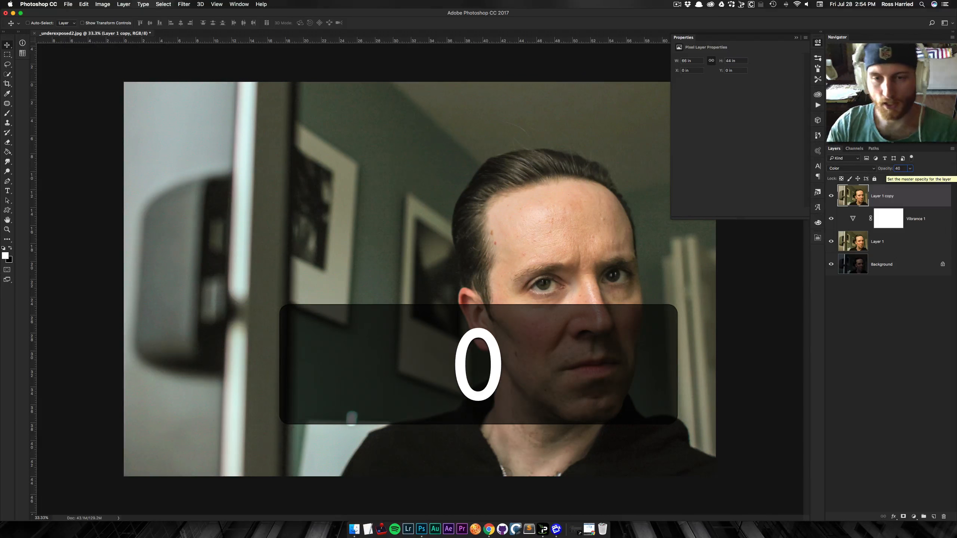
key(Return)
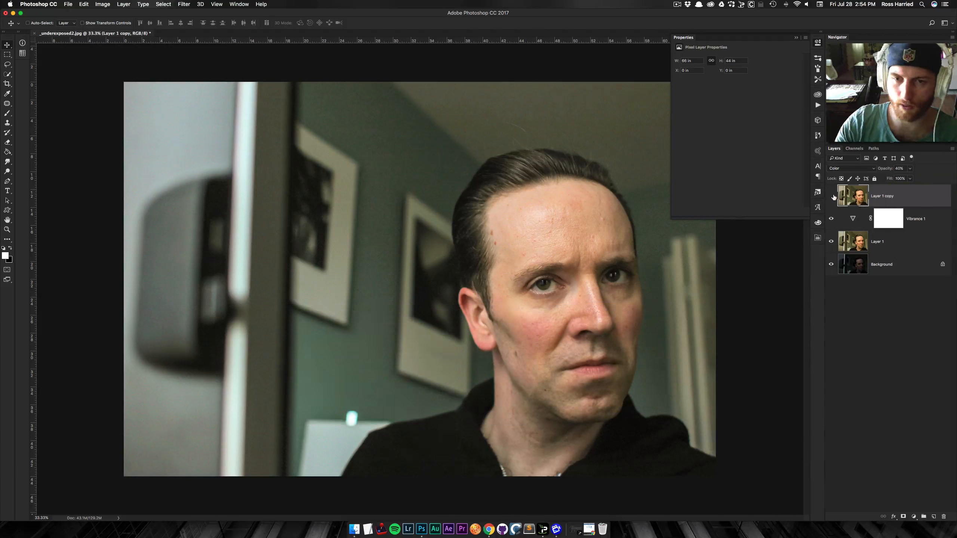
click(832, 196)
click(831, 196)
click(831, 196)
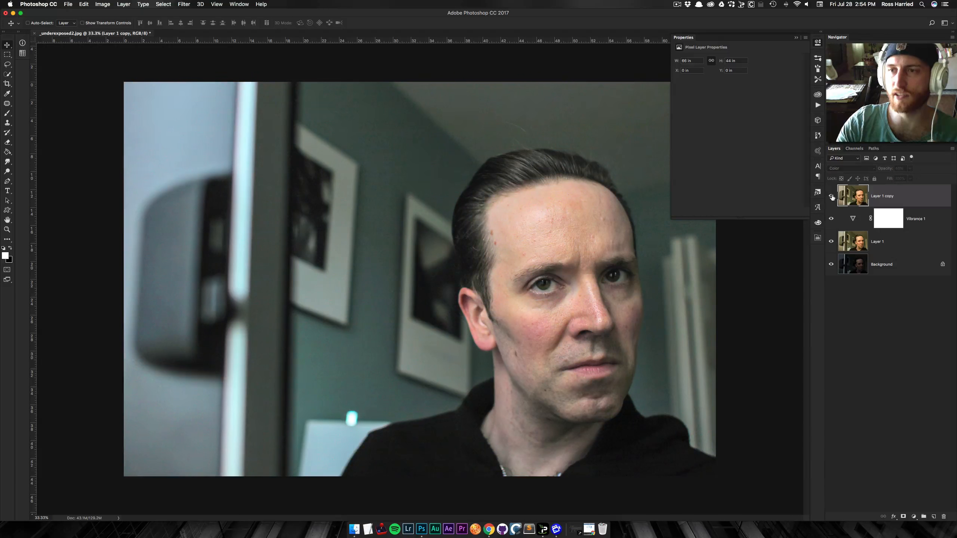
click(831, 196)
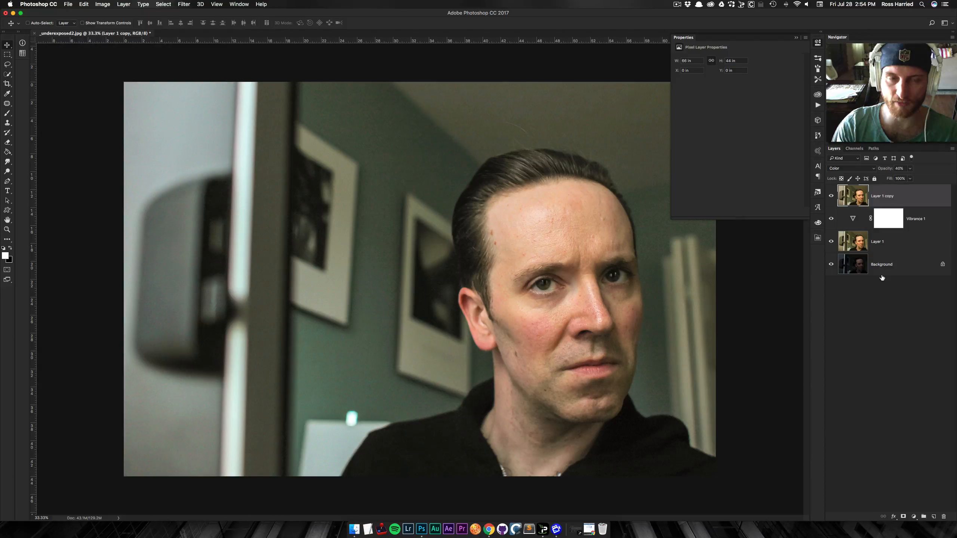
Zoom in on the background wall and add a new Overlay-mode layer filled with 50% gray above Layer 1 copy
key(super+equal)
key(super+equal)
key(super+equal)
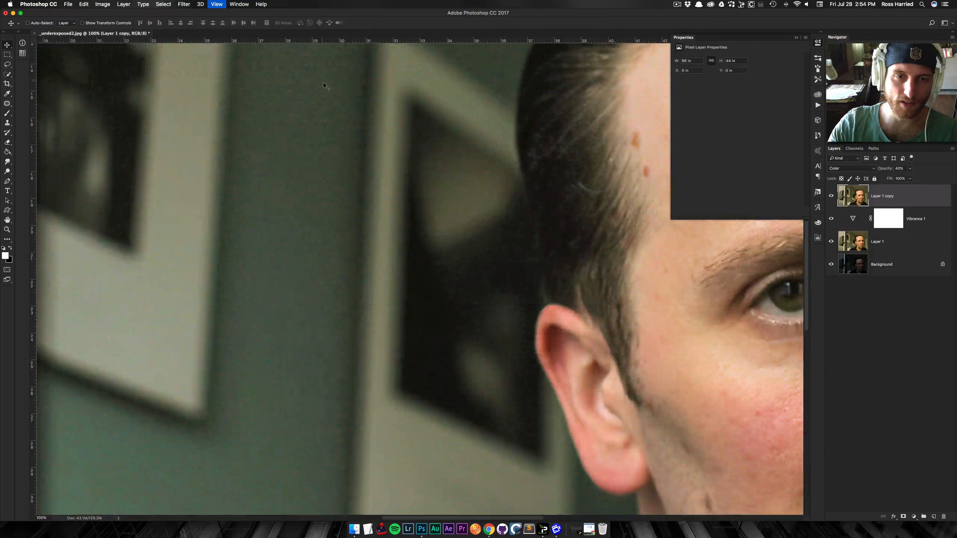
drag(323, 85, 448, 272)
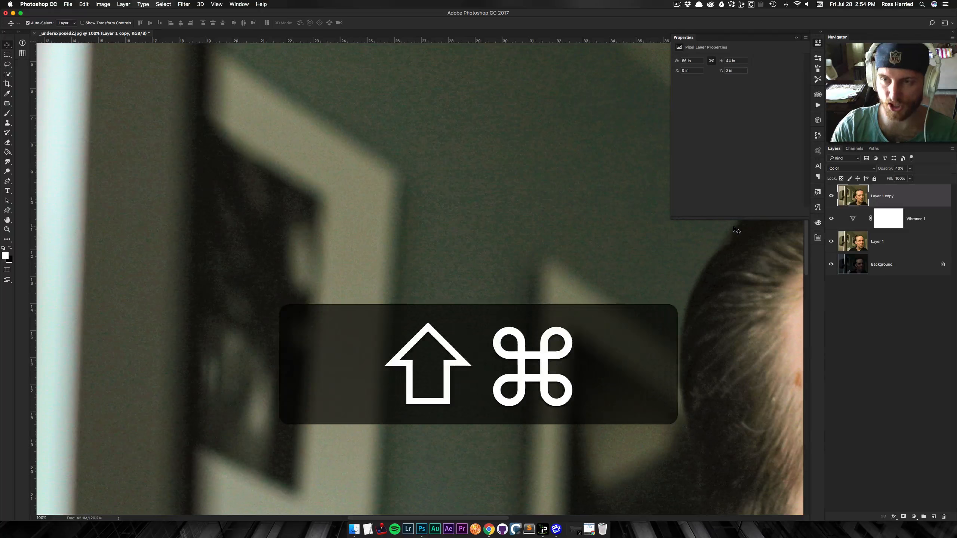
key(super+shift+n)
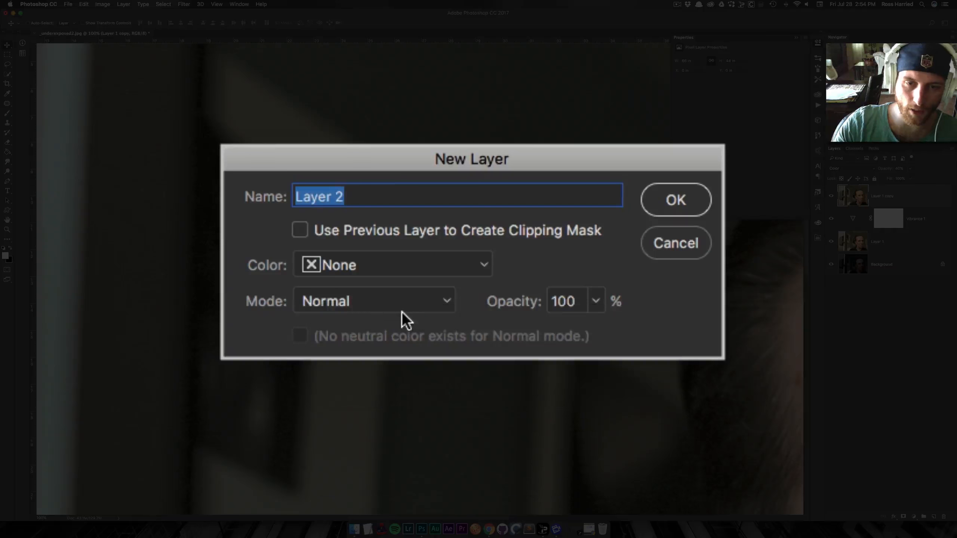
click(446, 269)
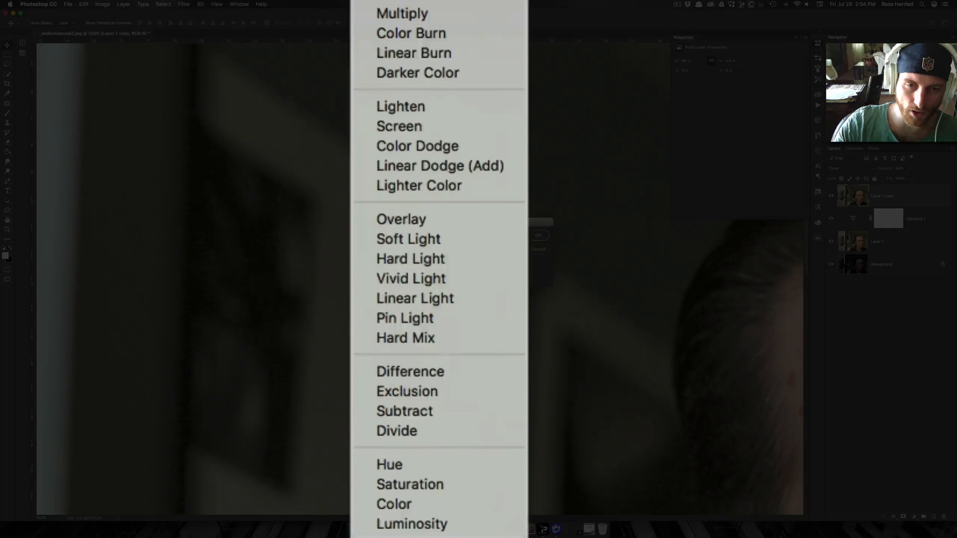
click(432, 224)
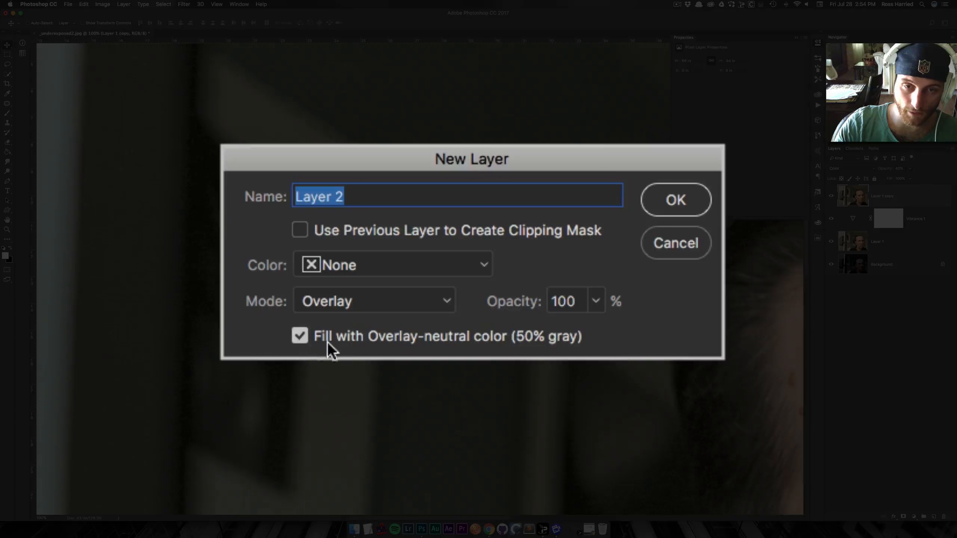
click(689, 215)
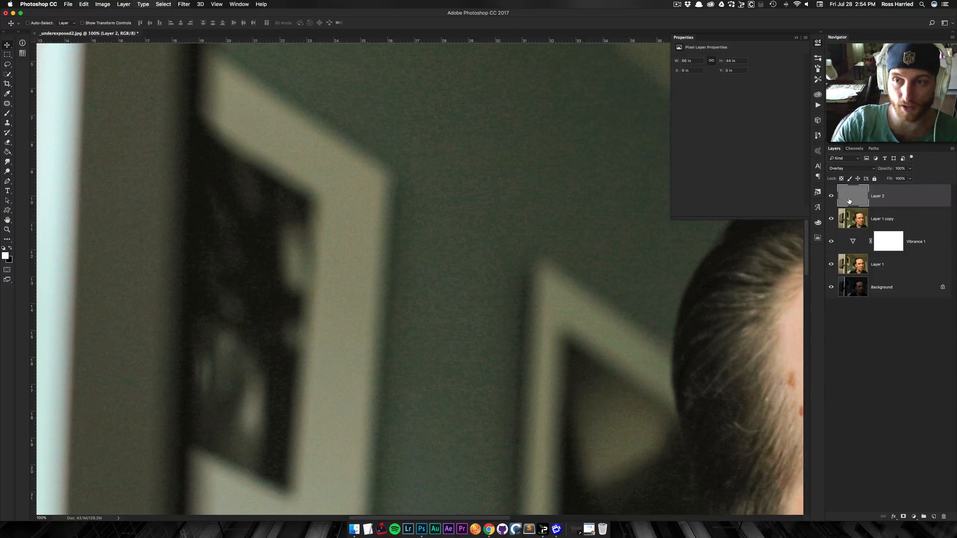
Apply the Camera Raw Filter to the gray Layer 2 with Grain Amount, Size and Roughness all at 100
click(184, 4)
click(189, 116)
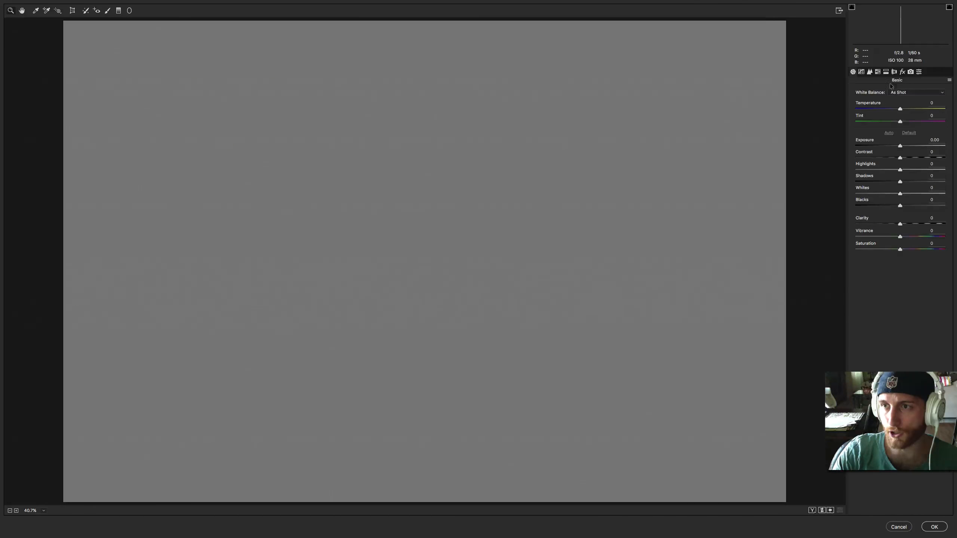
click(902, 73)
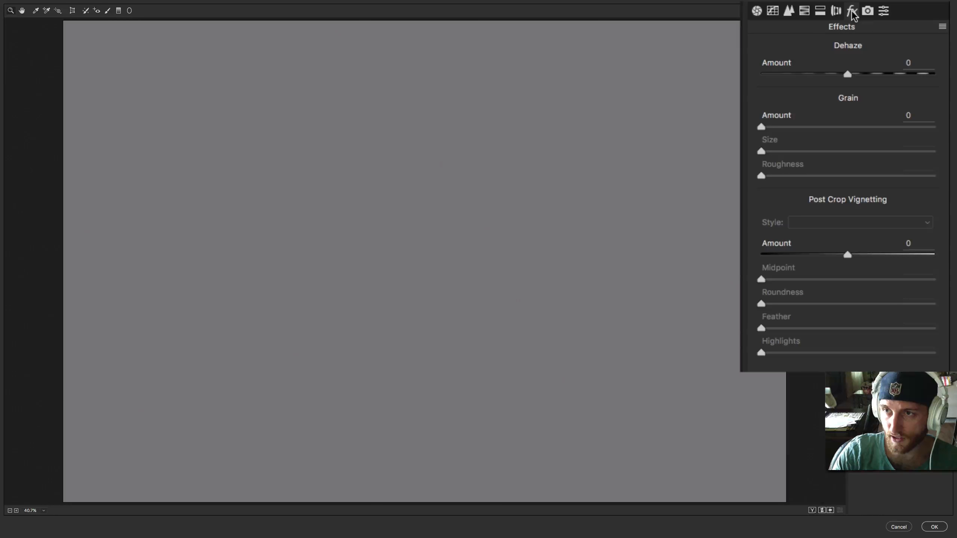
drag(829, 127, 934, 127)
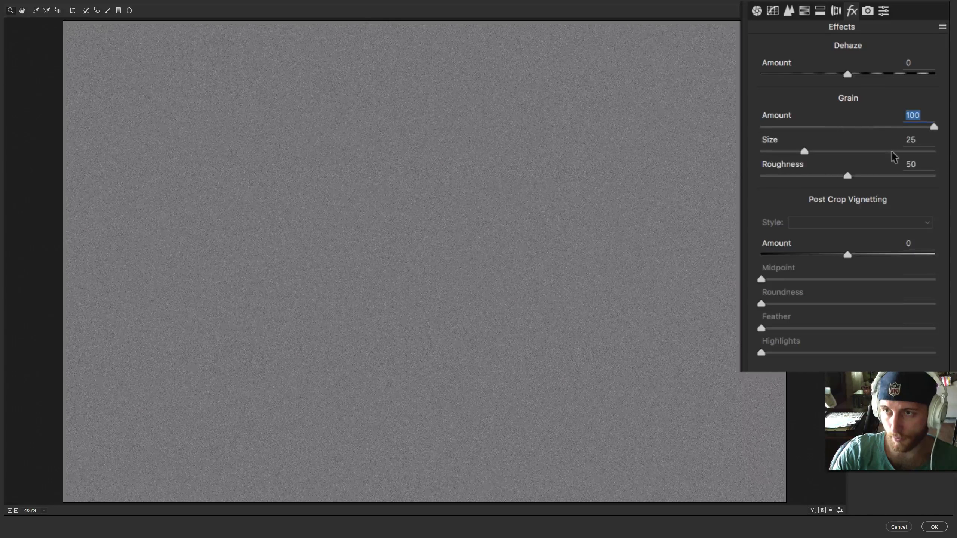
drag(923, 178, 939, 177)
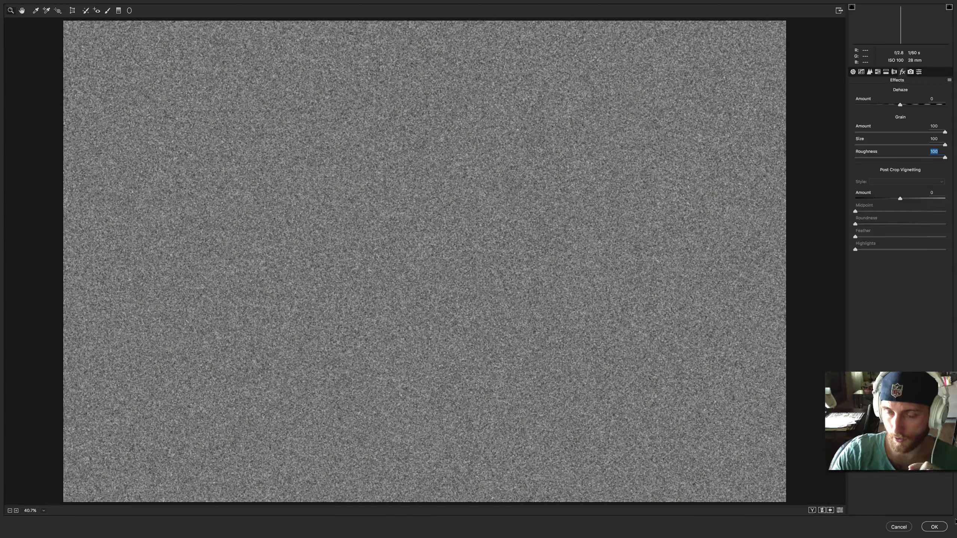
key(Return)
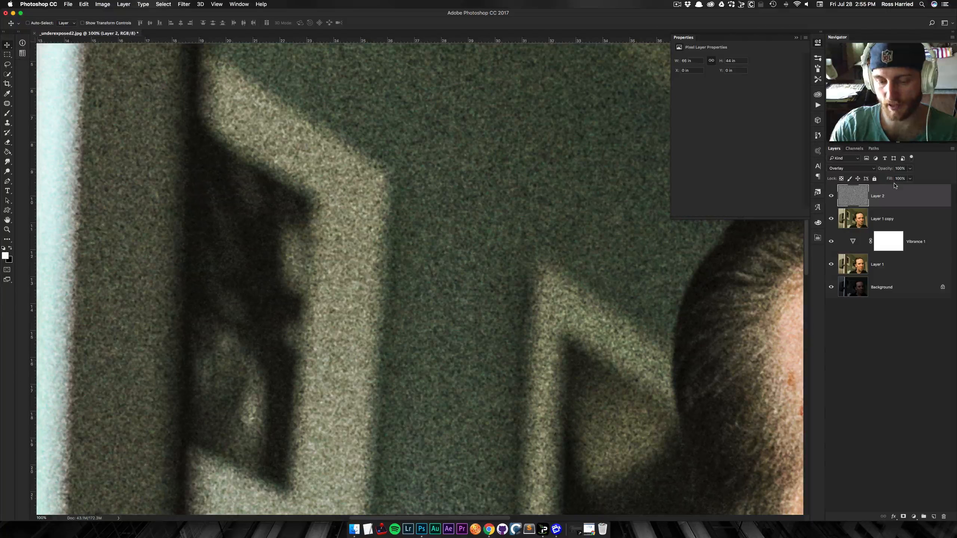
Try lower opacities on the grain layer, ending at 20%, and compare the face with and without the grain
key(v)
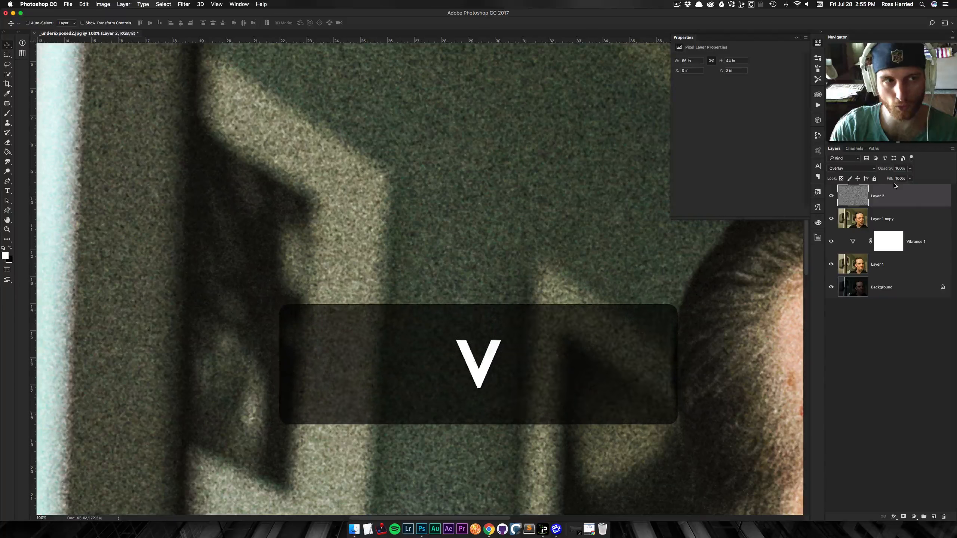
key(4)
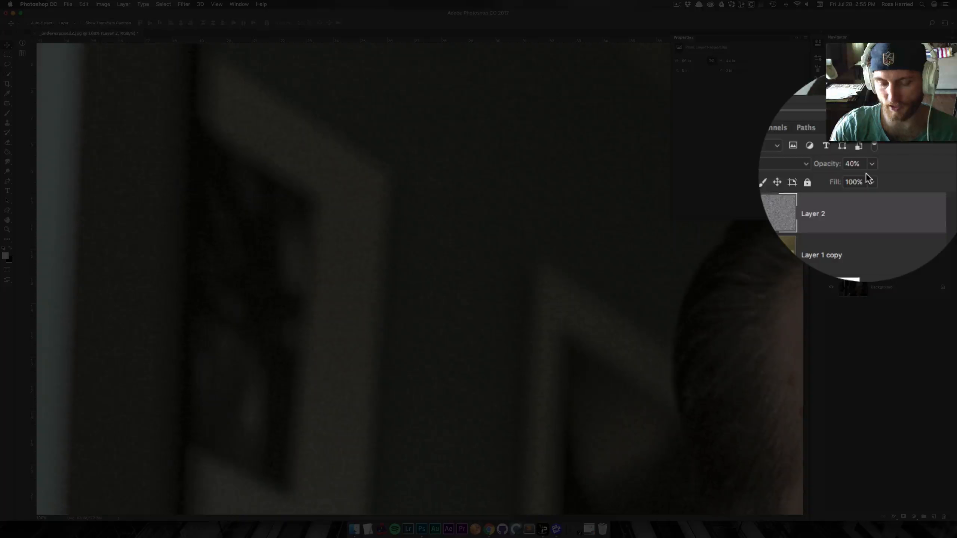
key(3)
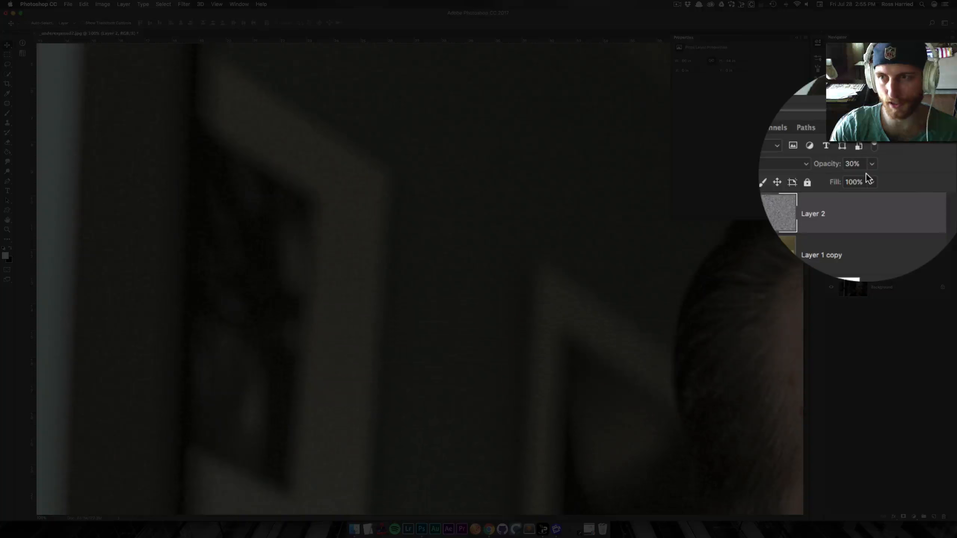
key(2)
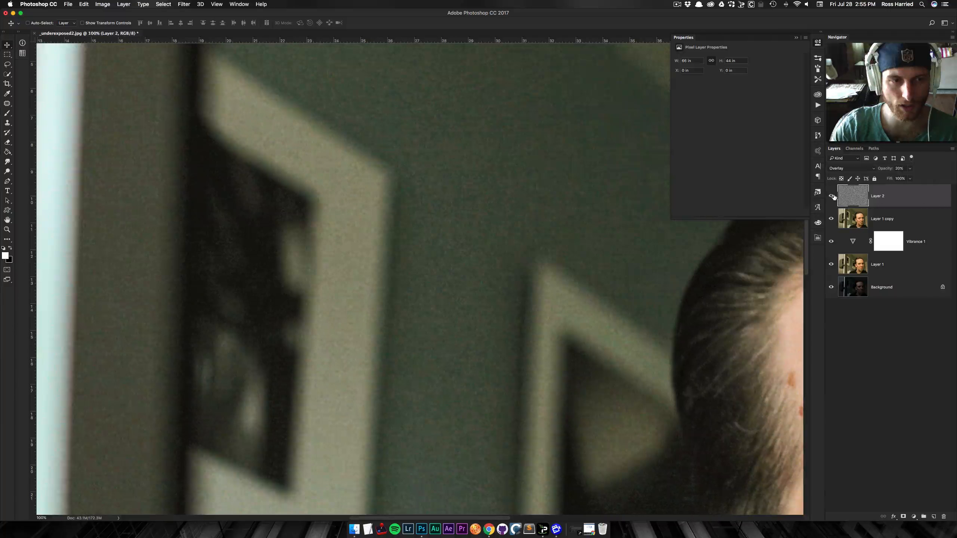
key(space)
drag(769, 309, 319, 199)
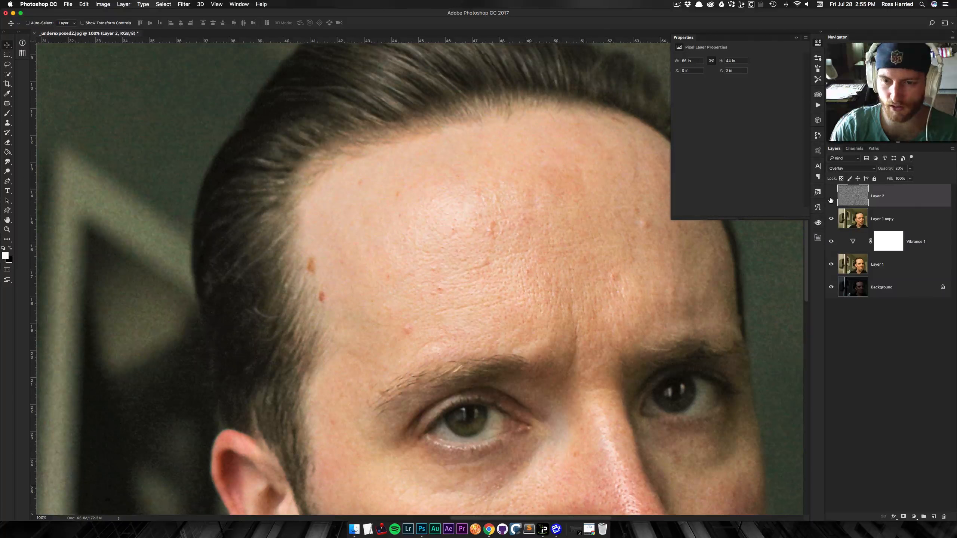
right_click(825, 197)
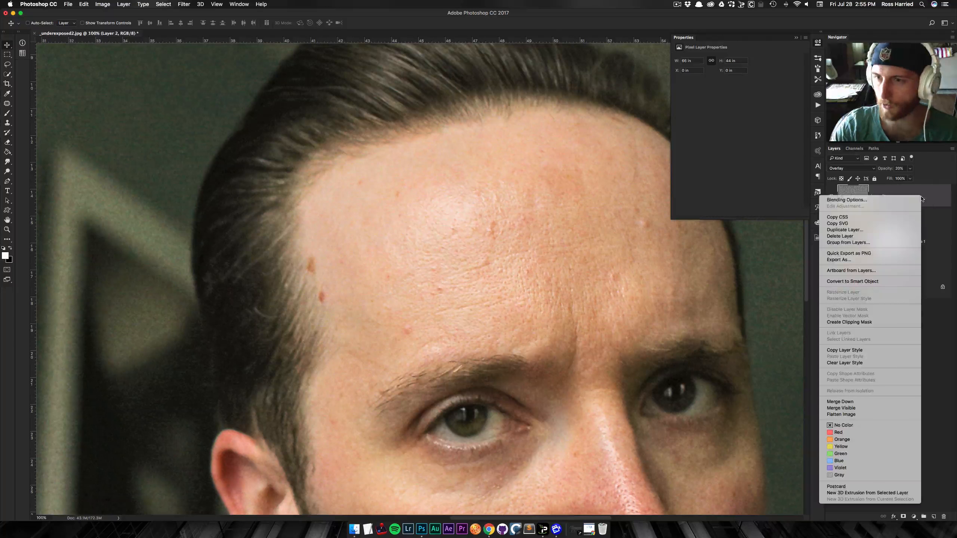
click(893, 199)
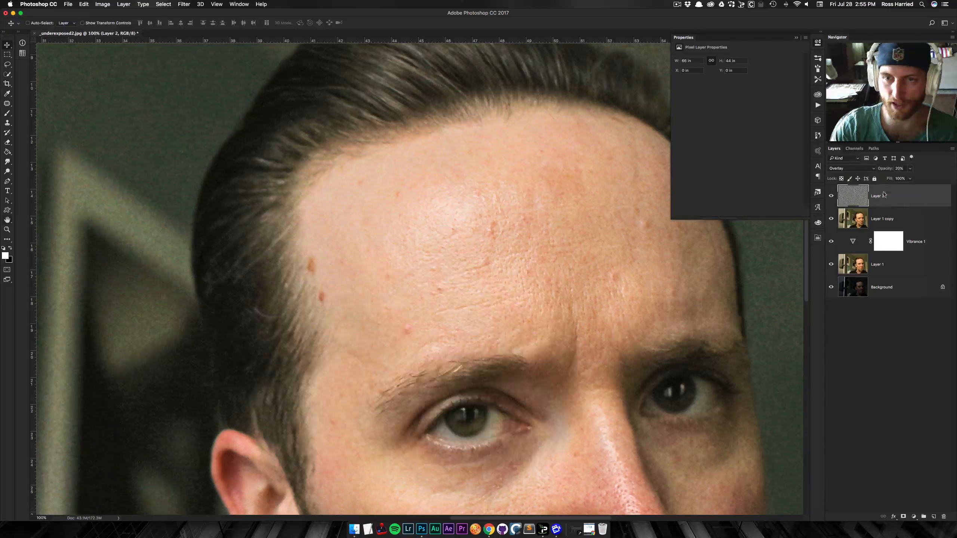
drag(431, 280, 375, 118)
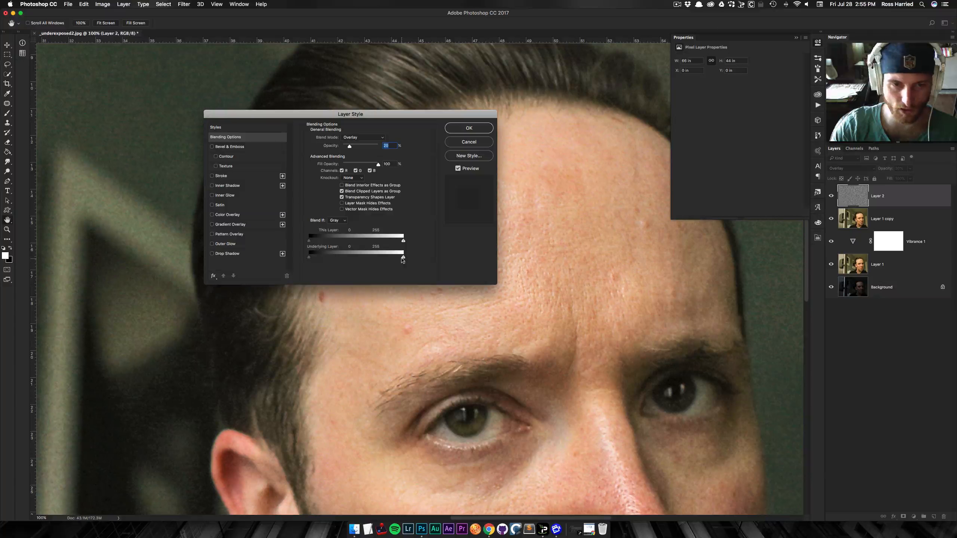
click(483, 125)
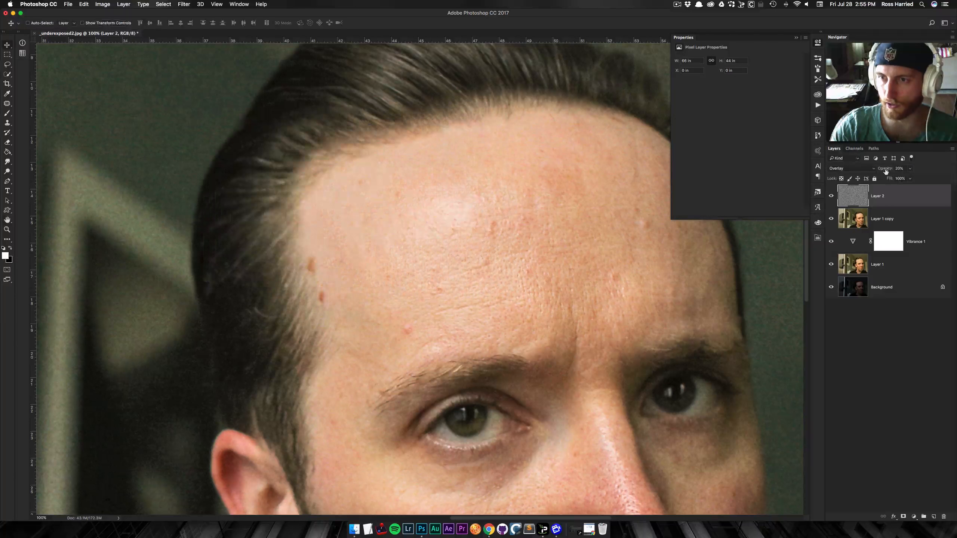
With Layer 2 at 100% opacity, split the underlying layer's highlight Blend If slider to 27 / 97 in its blending options
right_click(904, 195)
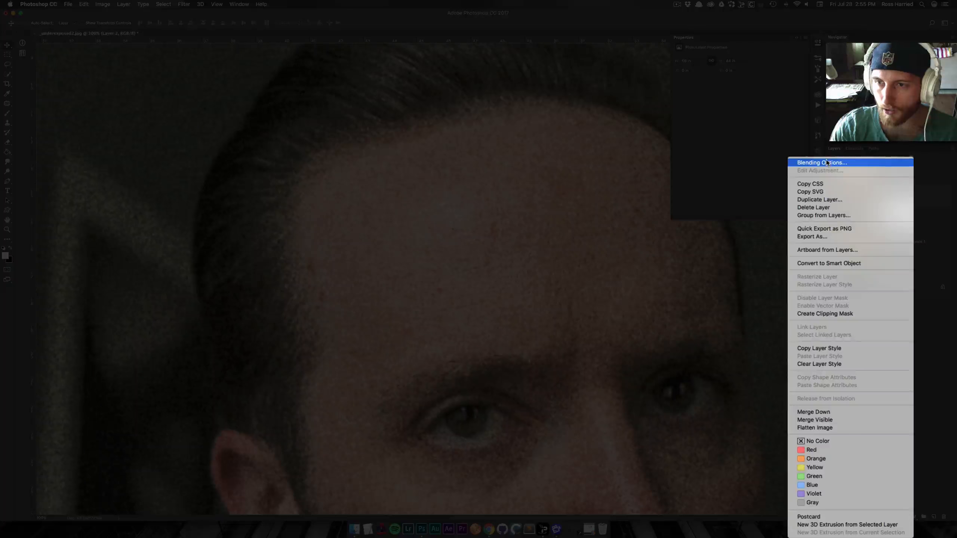
click(827, 163)
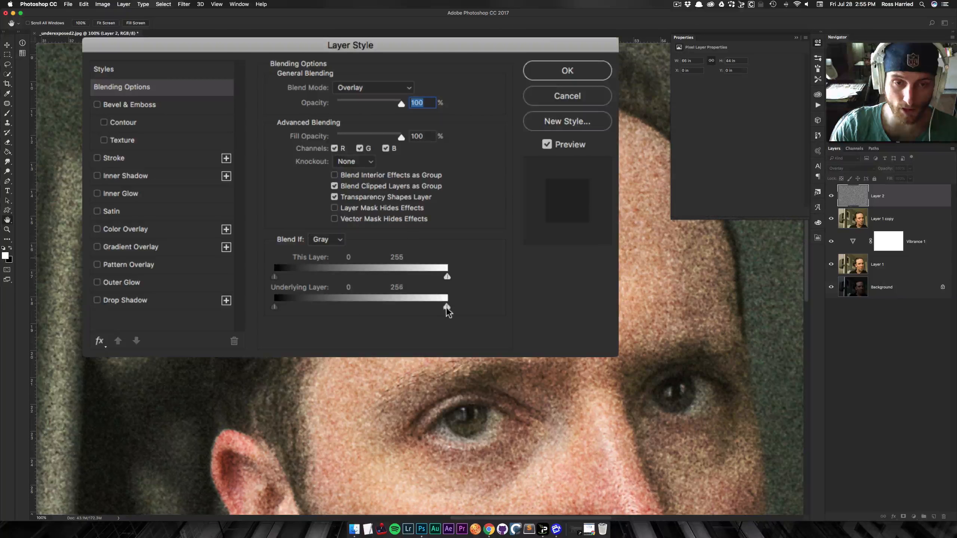
drag(396, 310, 391, 307)
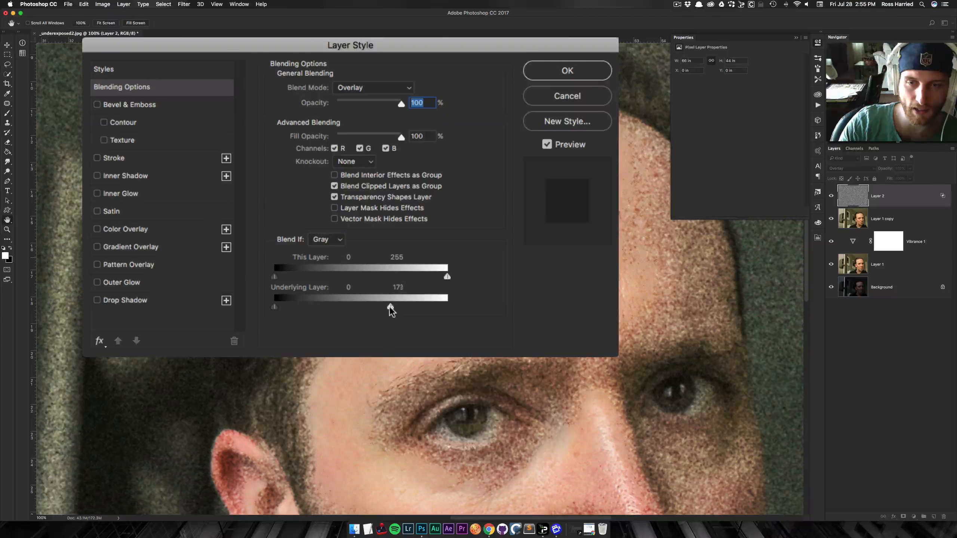
drag(376, 310, 357, 309)
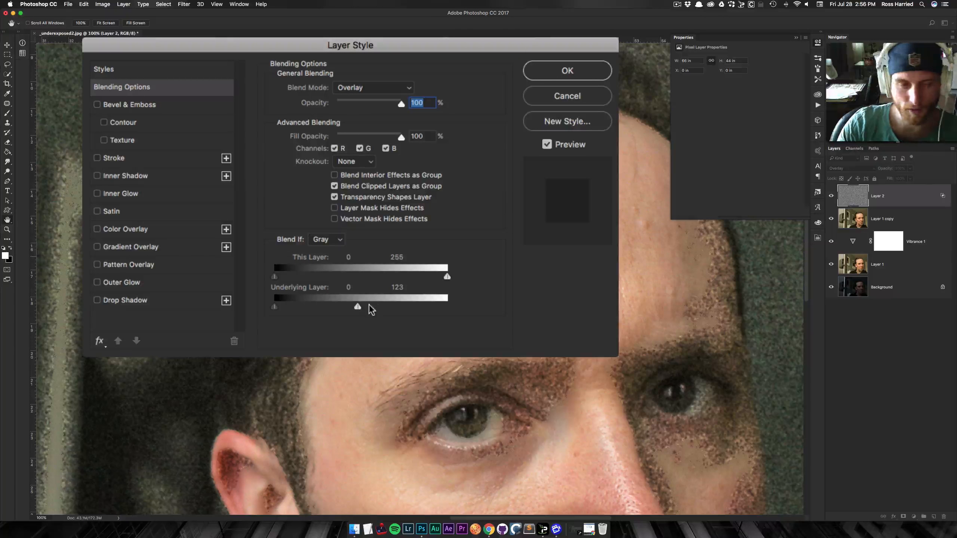
key(alt)
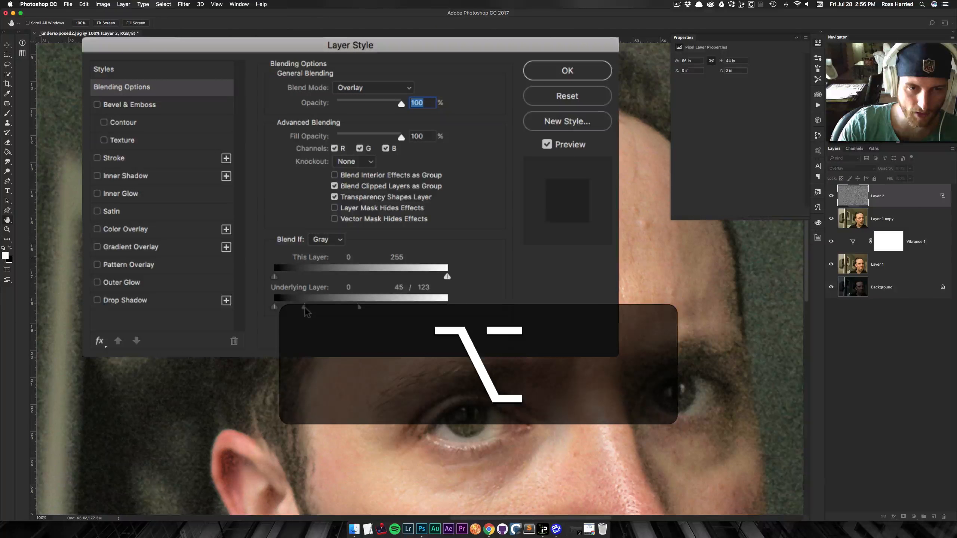
drag(305, 308, 346, 307)
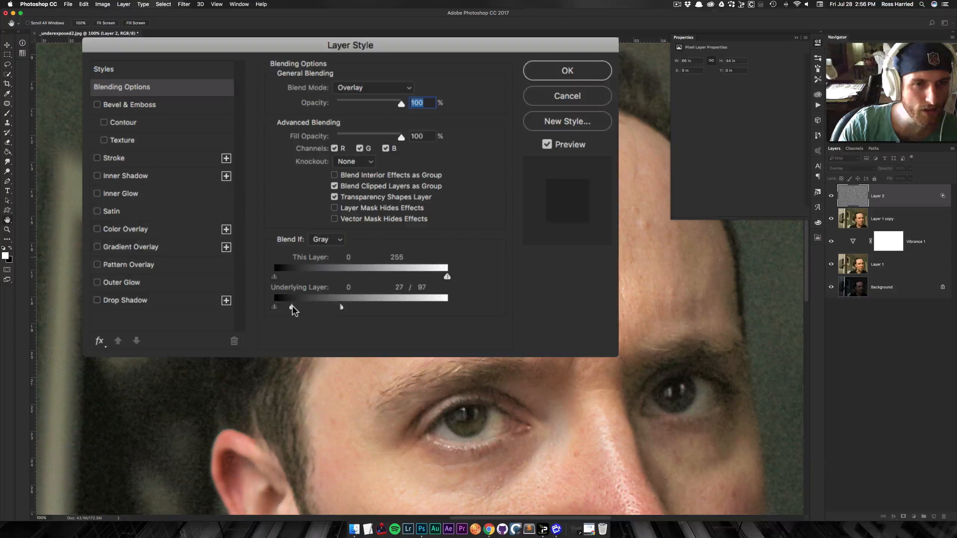
click(572, 74)
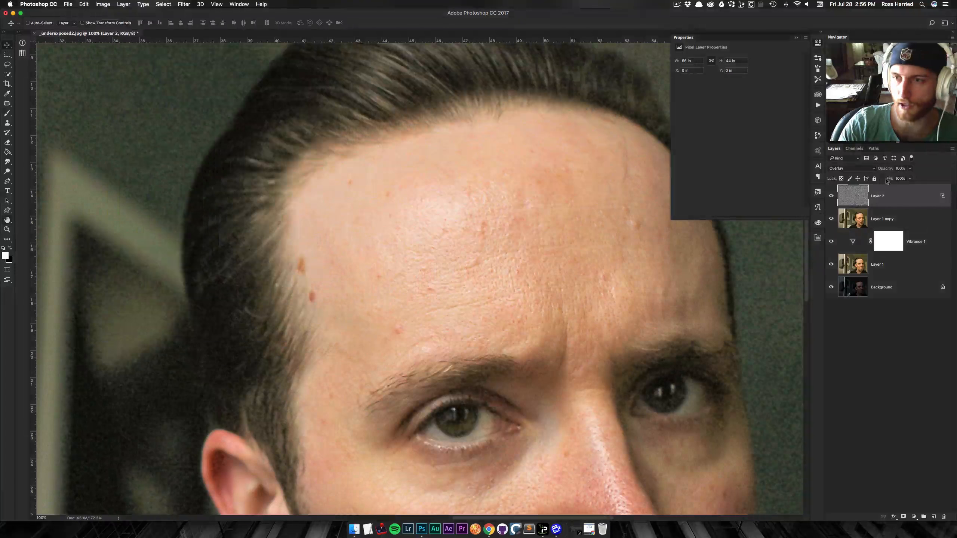
Set the grain layer's opacity to 20% and fit the whole portrait in view
text(2)
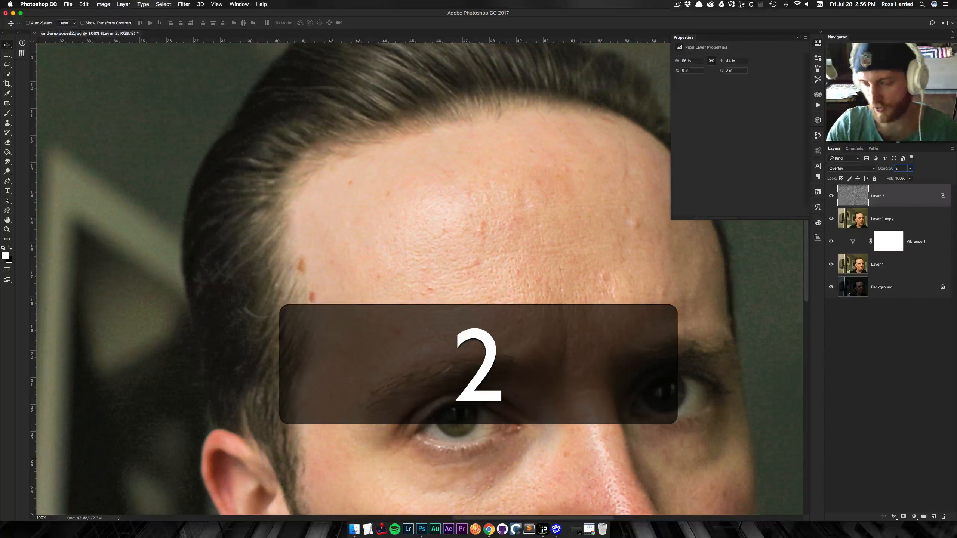
text(0)
key(Return)
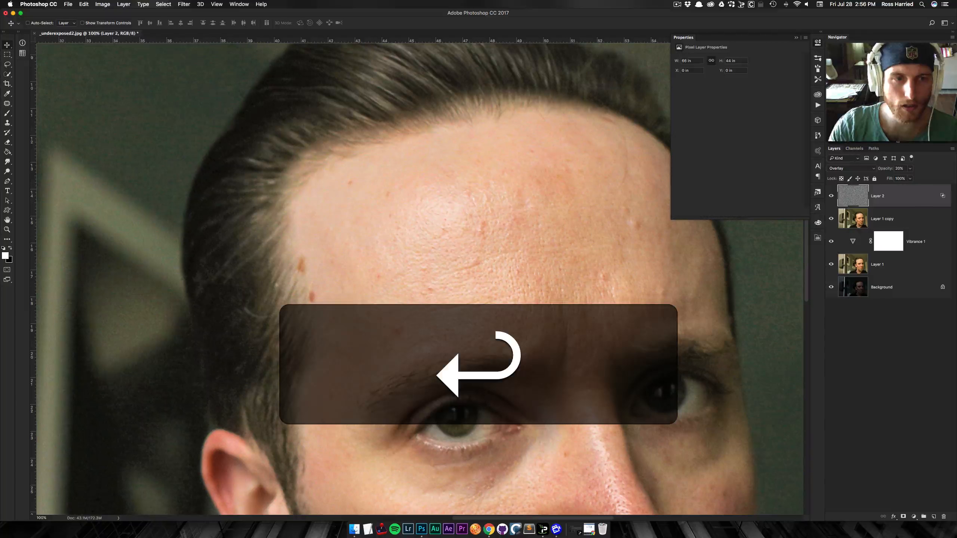
key(super+0)
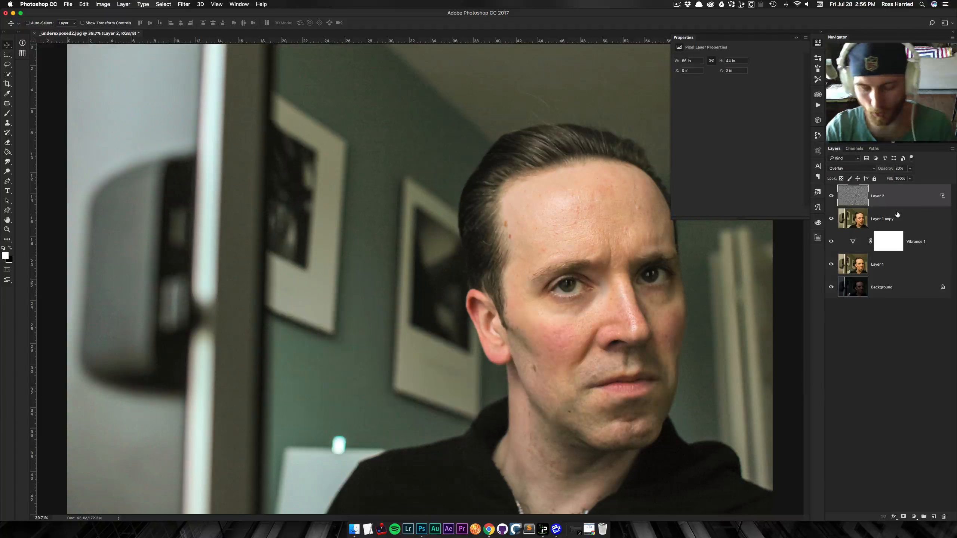
Stamp all visible layers to a new top layer and apply the Camera Raw Filter with Dehaze +16, vignette Amount -28 and Feather 65
key(alt+shift+super+e)
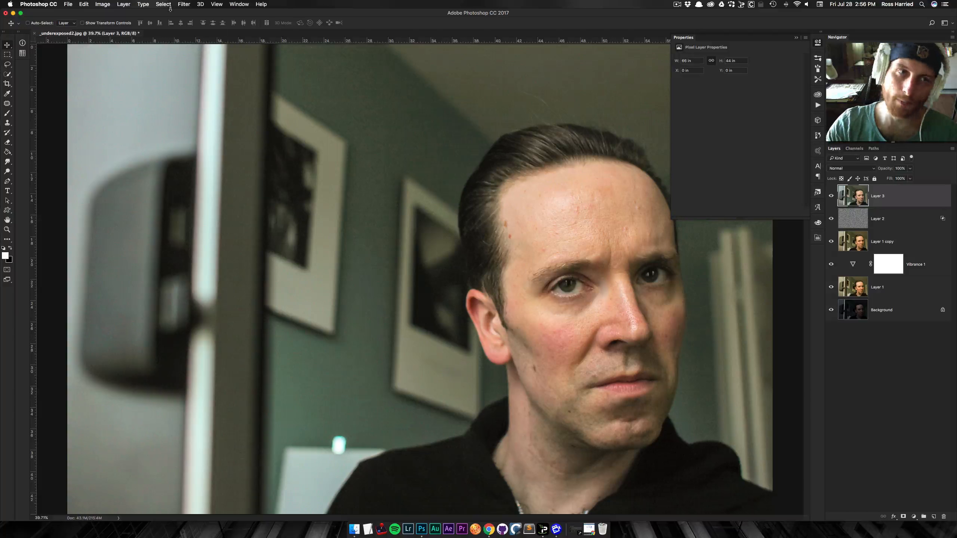
click(184, 4)
click(210, 51)
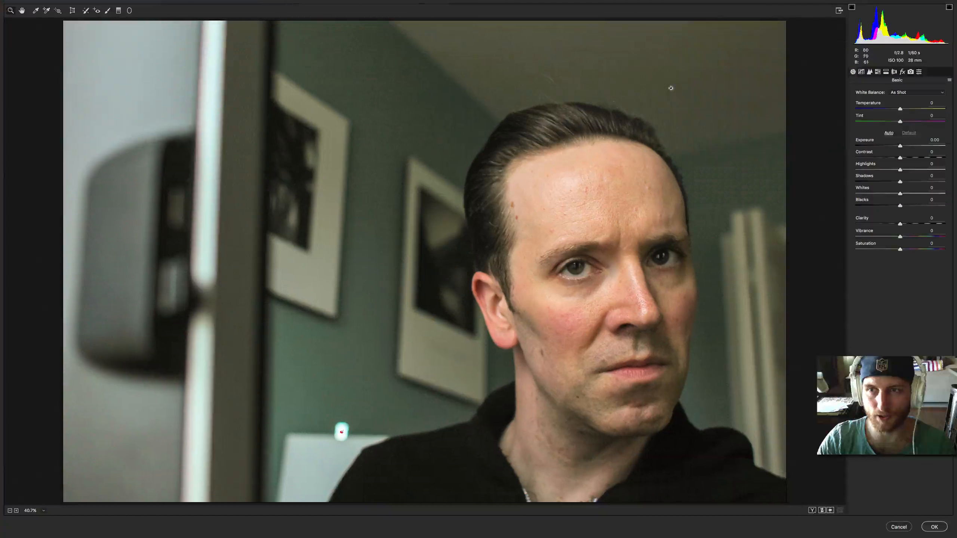
click(903, 72)
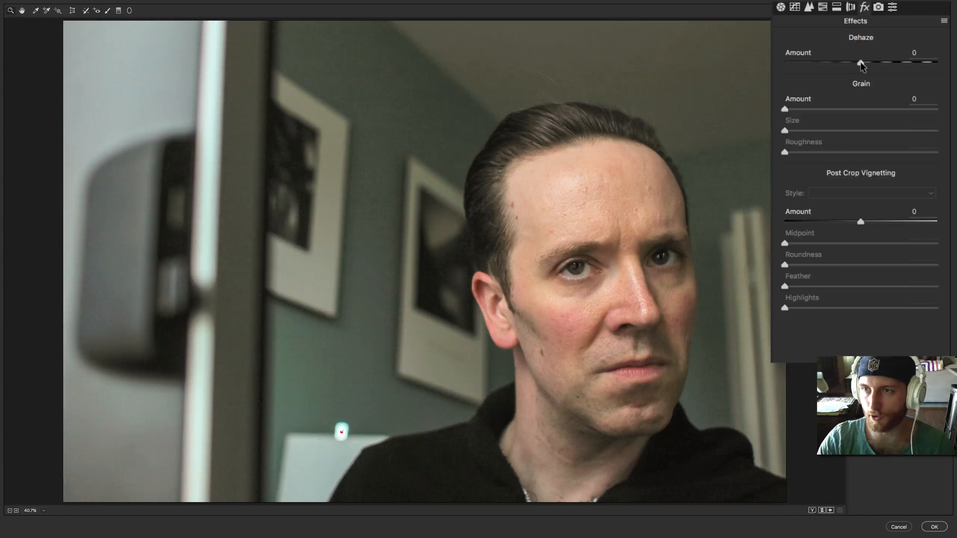
mouse_move(861, 62)
mouse_down()
mouse_move(883, 62)
mouse_move(870, 61)
mouse_up()
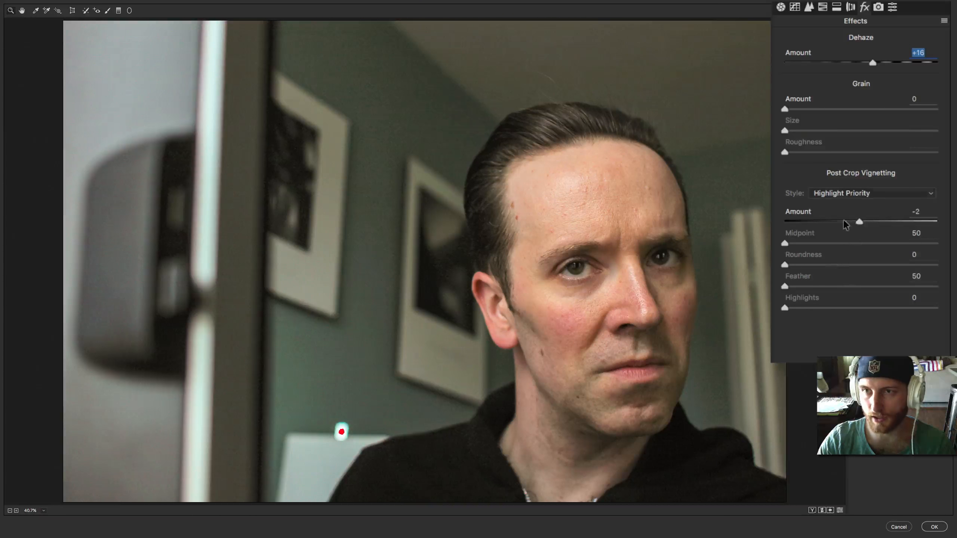
drag(855, 223, 840, 221)
drag(860, 287, 883, 286)
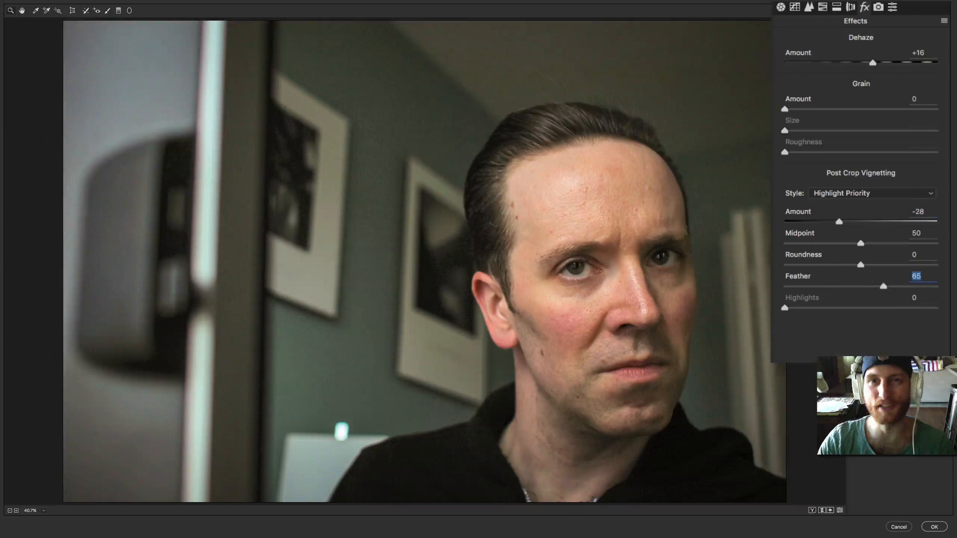
click(935, 527)
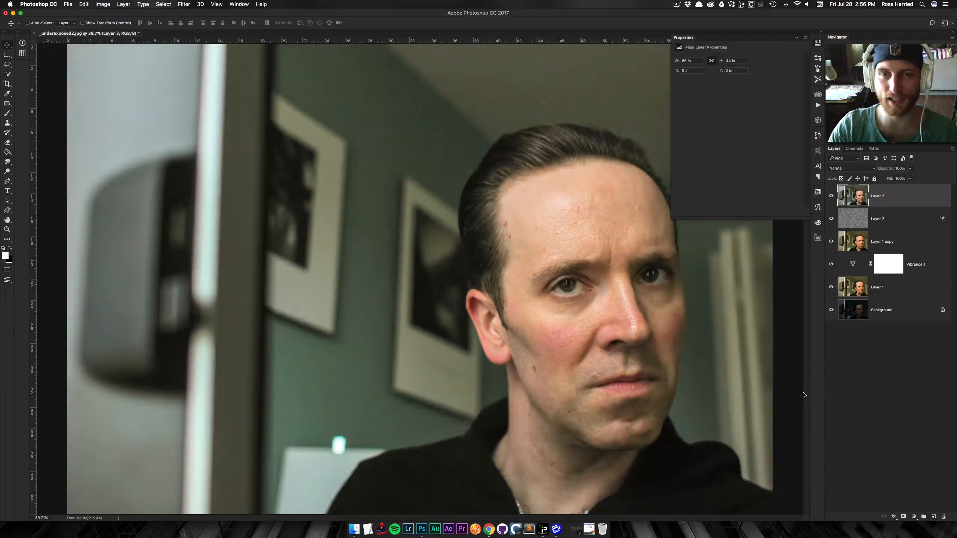
Group all layers above the Background and toggle the group's visibility to compare the portrait before and after
key(super+minus)
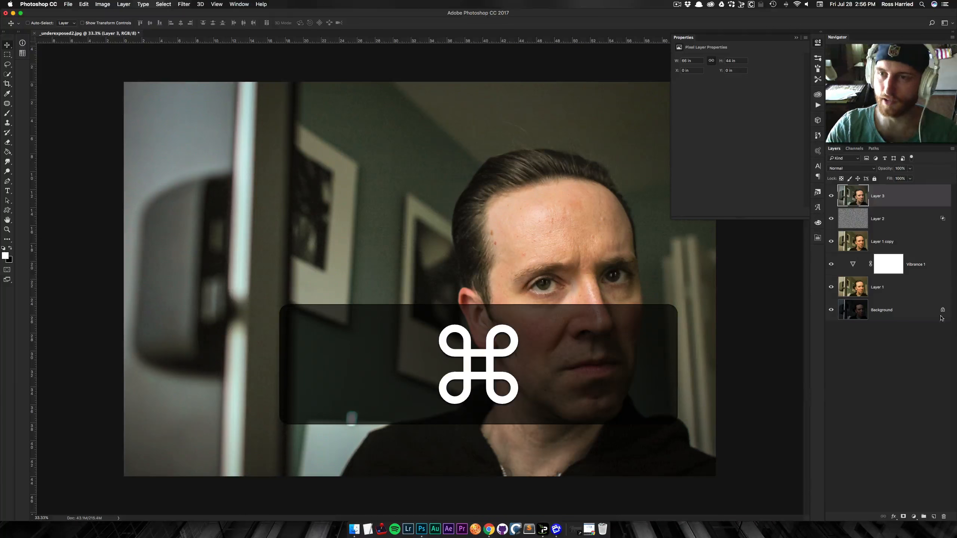
shift+click(876, 288)
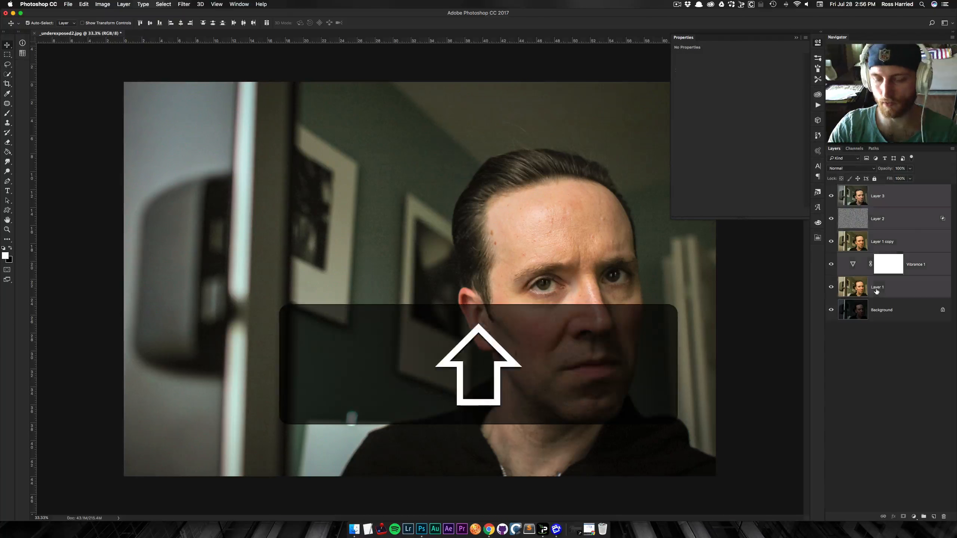
key(super+g)
click(832, 188)
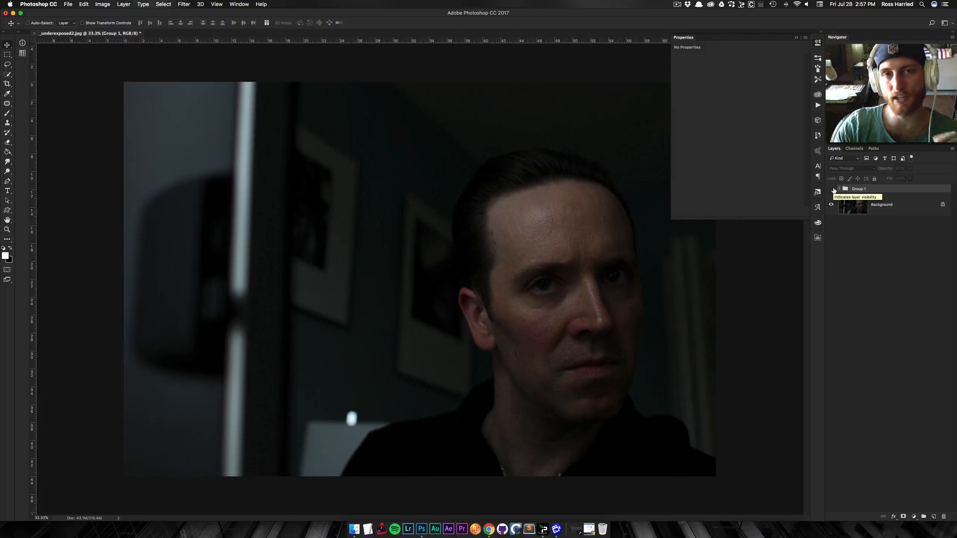
click(832, 189)
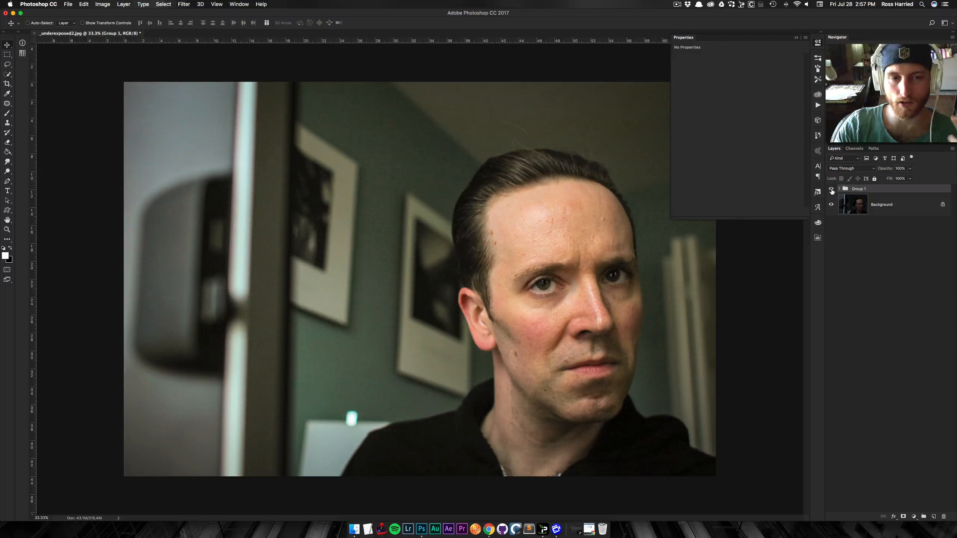